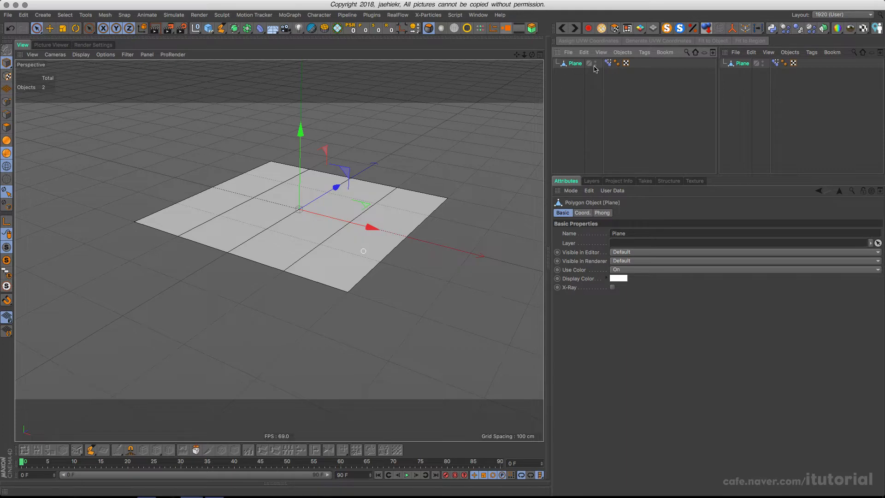
Step: Preview the plane's Pose.0 morph by raising its strength to 45 % and returning it to 0 %
left_click(608, 63)
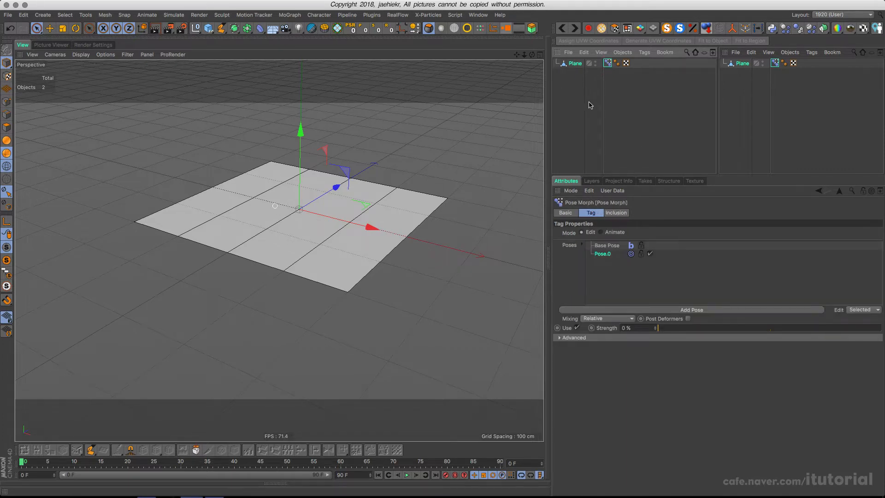
mouse_move(658, 330)
left_mouse_down()
mouse_move(878, 330)
mouse_move(658, 330)
left_mouse_up()
mouse_move(373, 266)
left_mouse_down("alt")
mouse_move(366, 250)
mouse_move(373, 259)
left_mouse_up("alt")
left_click_drag(683, 330, 657, 330)
left_click_drag(343, 217, 337, 249, "alt")
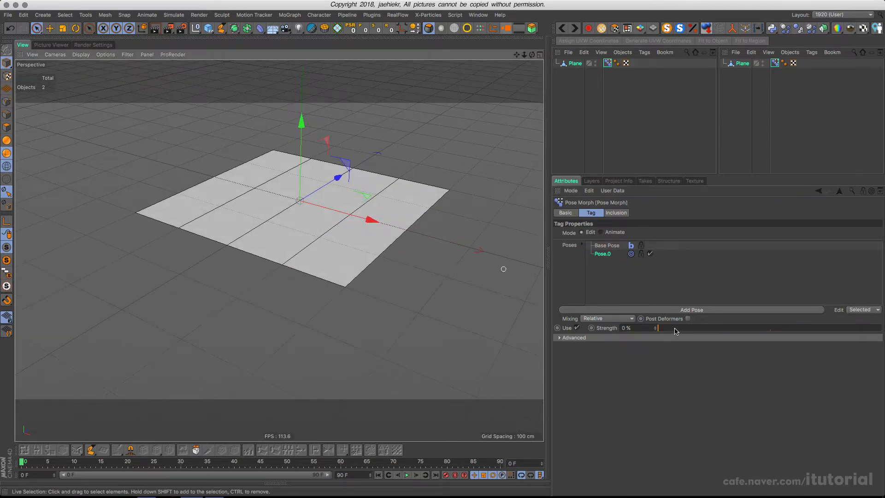
left_click_drag(662, 331, 756, 332)
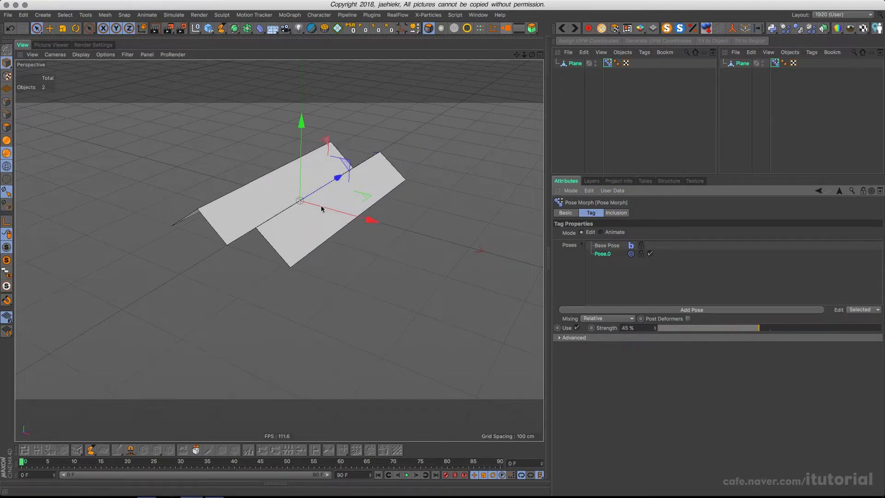
left_click_drag(265, 209, 334, 213, "alt")
middle_click_drag(334, 214, 336, 222, "alt")
mouse_move(343, 228)
left_mouse_down("alt")
mouse_move(344, 198)
mouse_move(331, 225)
left_mouse_up("alt")
left_click_drag(754, 328, 658, 328)
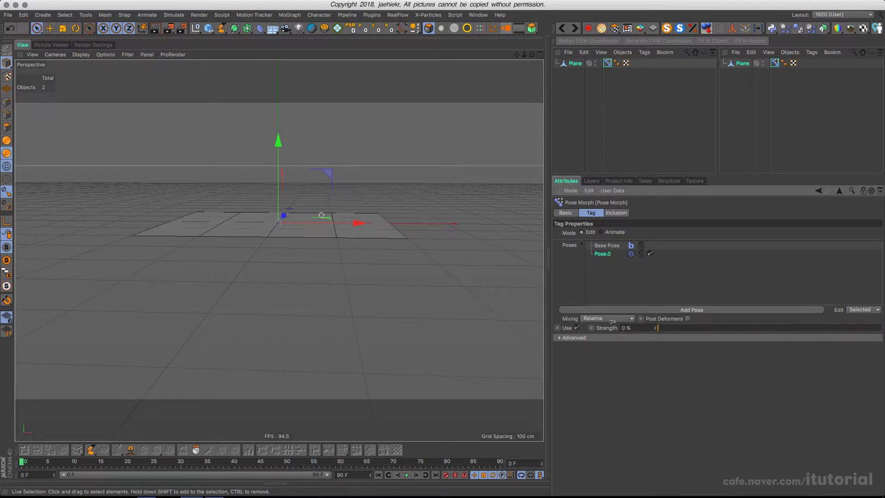
left_click_drag(325, 223, 445, 235, "alt")
Step: Duplicate the Plane object and delete the Pose Morph tag from the copy
left_click(581, 79)
left_click(577, 64)
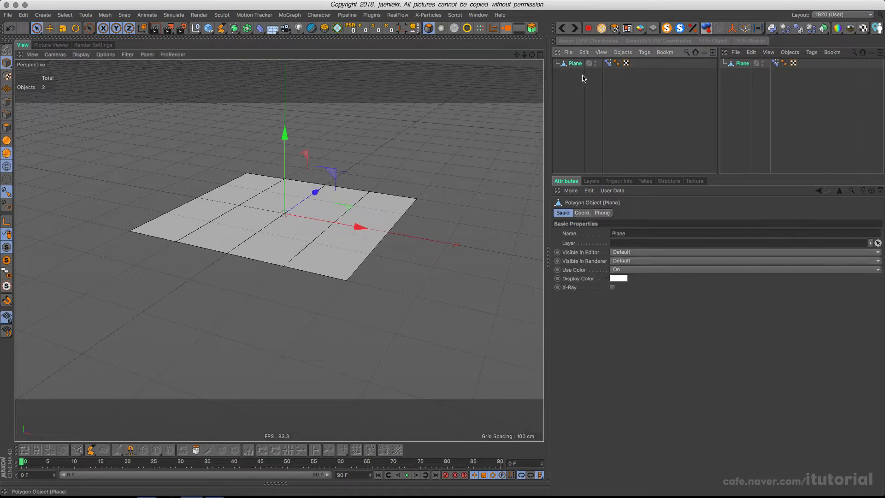
left_click_drag(579, 68, 573, 79, "ctrl")
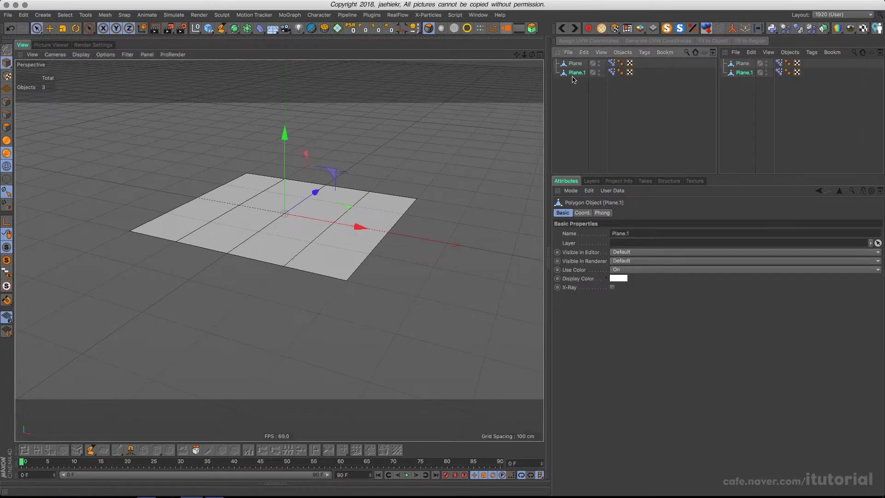
left_click(612, 73)
key("Delete")
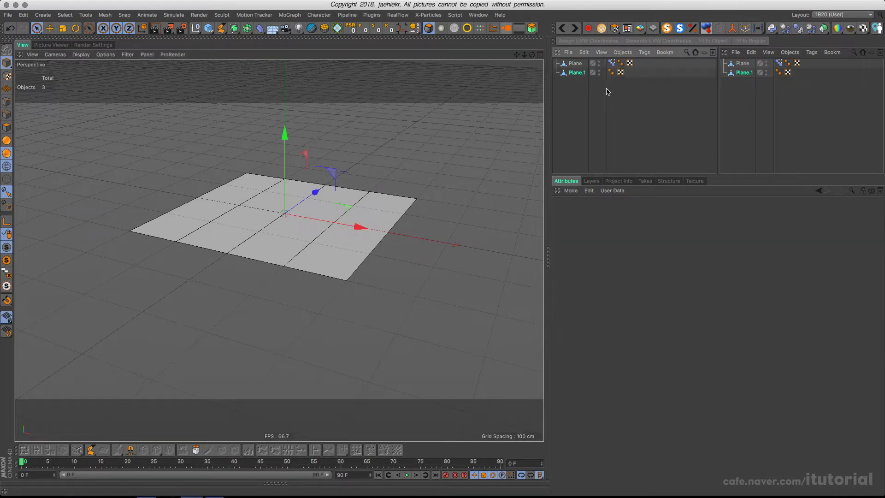
Step: Set the display color of the duplicated plane to fully saturated red
left_click(584, 74)
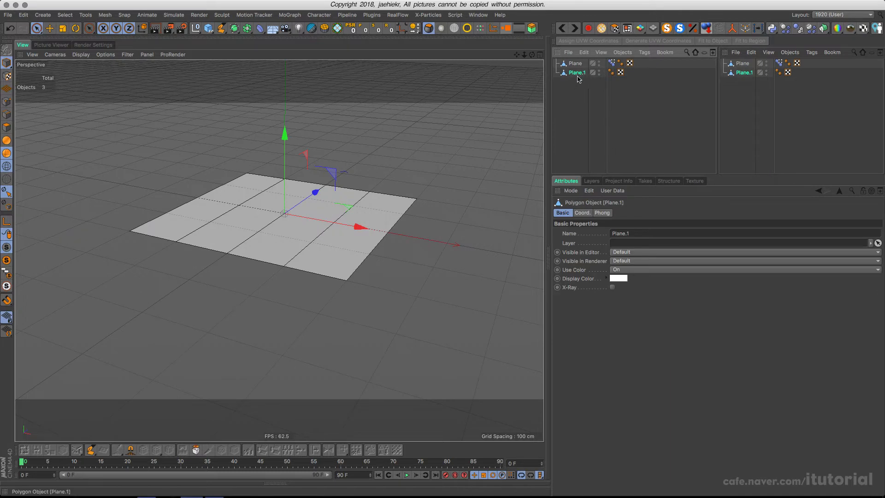
left_click(618, 279)
left_click(683, 285)
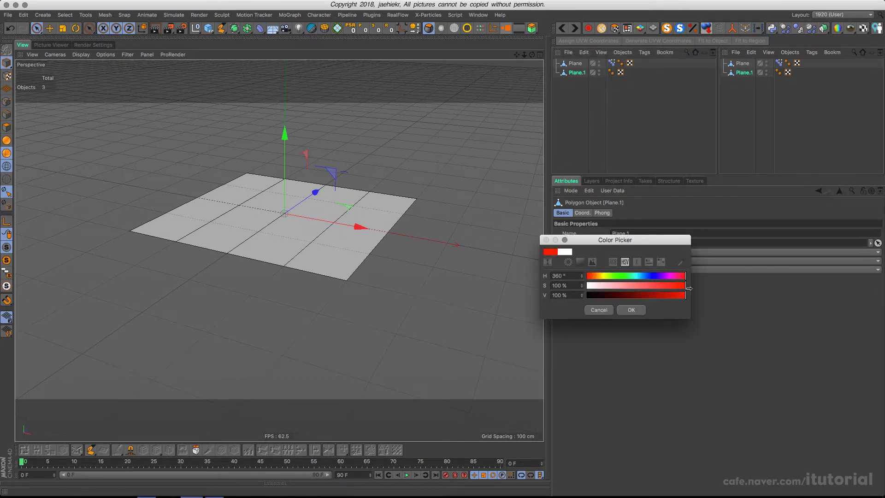
left_click(629, 310)
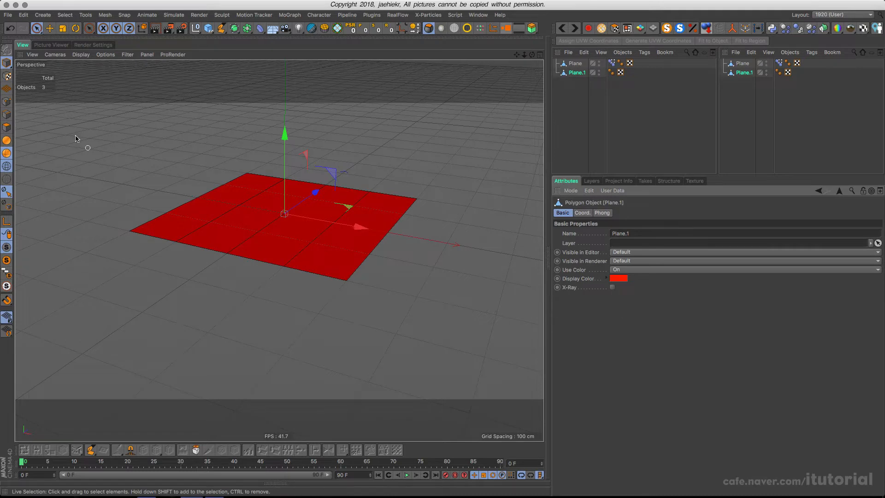
Step: Rotate two adjacent end polygons of the red plane upward about the plane's centre line, with the modeling axis X at -100 %
left_click(36, 29)
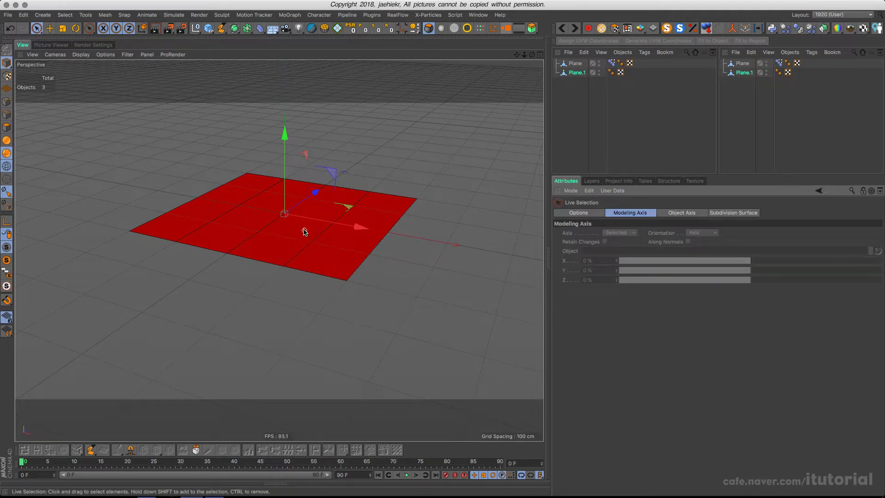
left_click(6, 127)
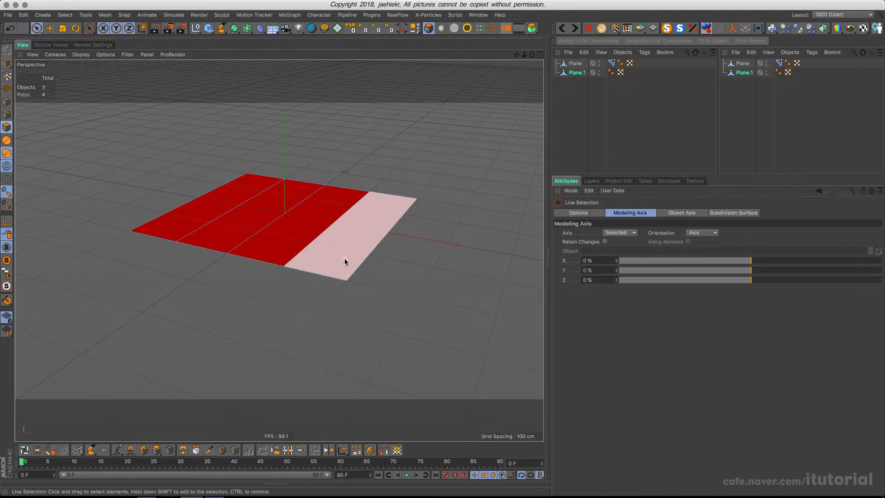
left_click(313, 225)
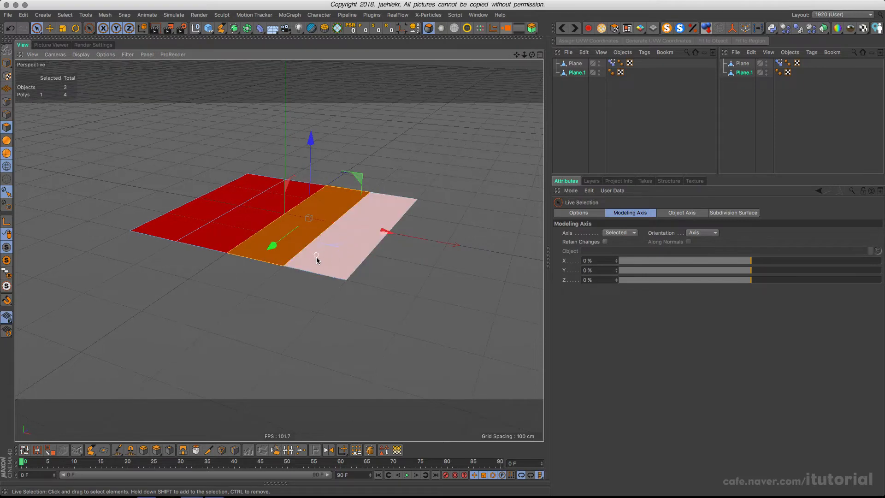
left_click_drag(316, 257, 283, 235, "alt")
left_click(329, 249, "shift")
left_click(76, 28)
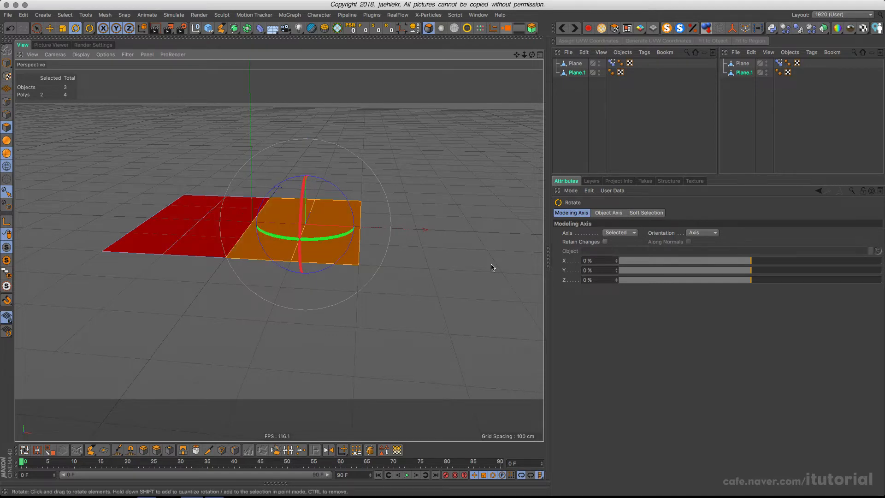
left_click_drag(747, 261, 546, 270)
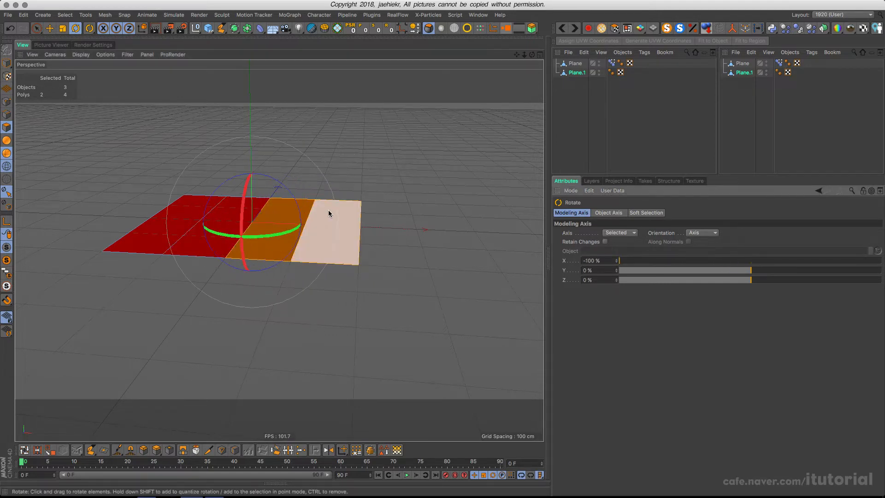
mouse_move(295, 199)
left_mouse_down()
mouse_move(262, 161)
mouse_move(290, 212)
left_mouse_up()
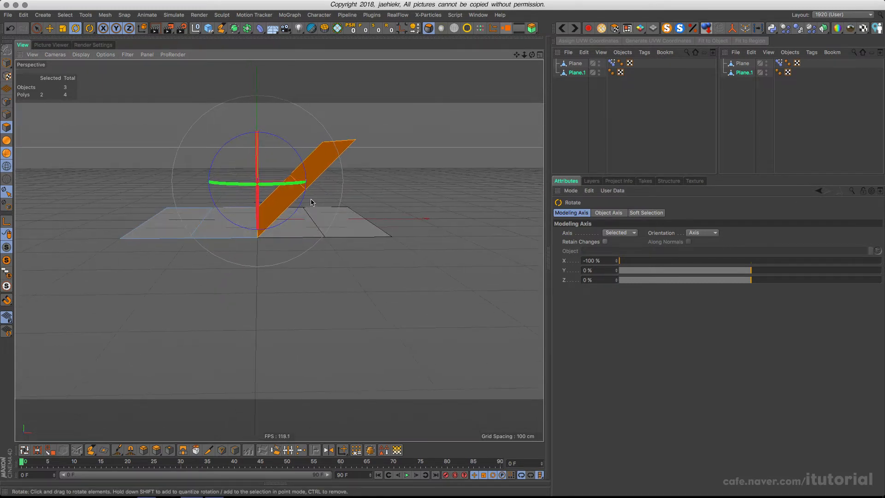
Step: Compare the original plane's Pose.0 morph with the red plane by raising its strength about halfway and returning it to 0 %
left_click(611, 63)
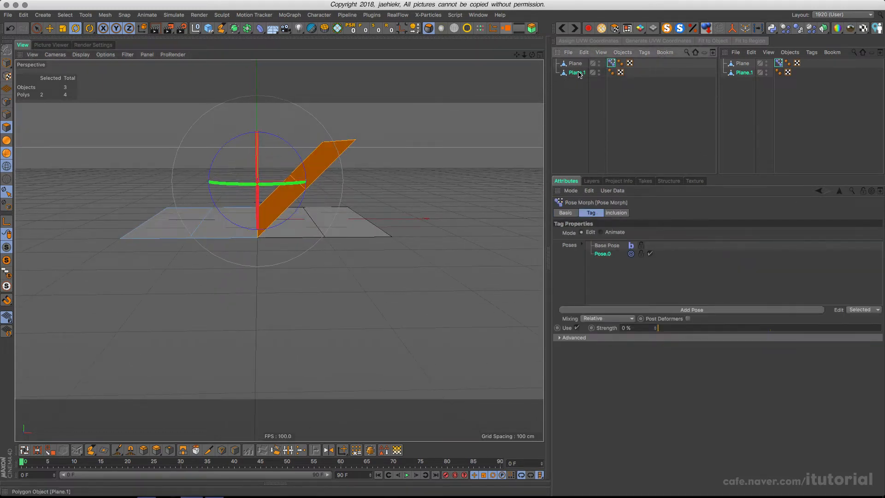
left_click_drag(320, 219, 307, 225, "alt")
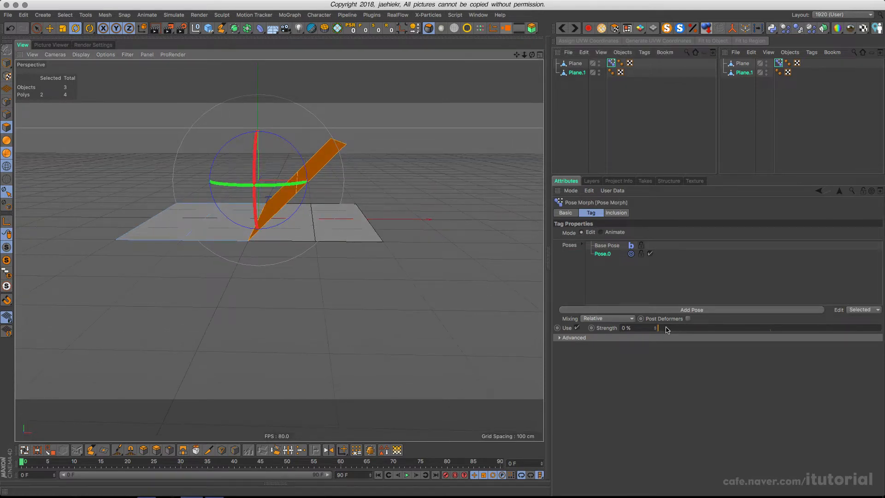
left_click_drag(664, 329, 770, 328)
left_click_drag(405, 239, 326, 234, "alt")
left_click_drag(768, 330, 627, 328)
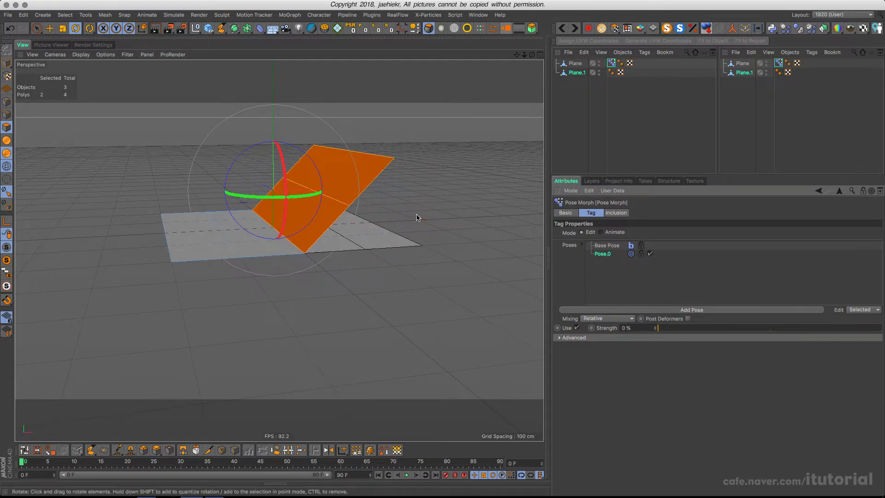
left_click_drag(417, 217, 375, 208, "alt")
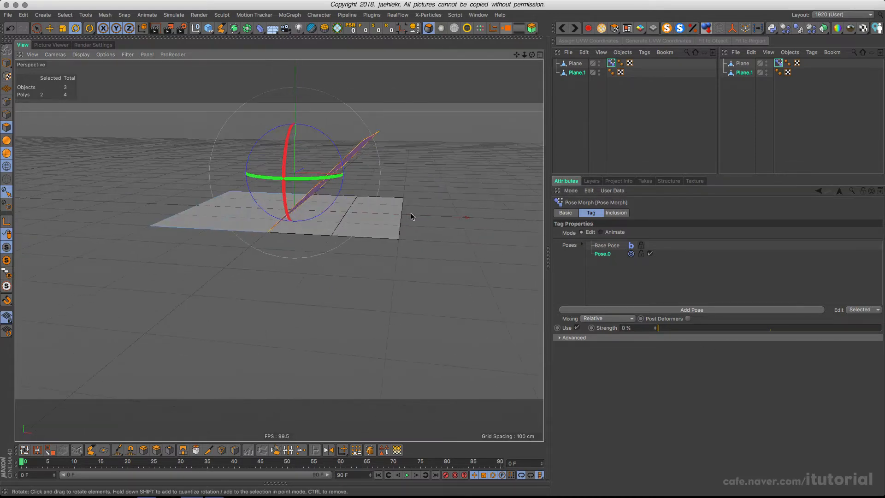
Step: Set the mixing mode of the original plane's Pose Morph tag to Rotational
left_click(575, 63)
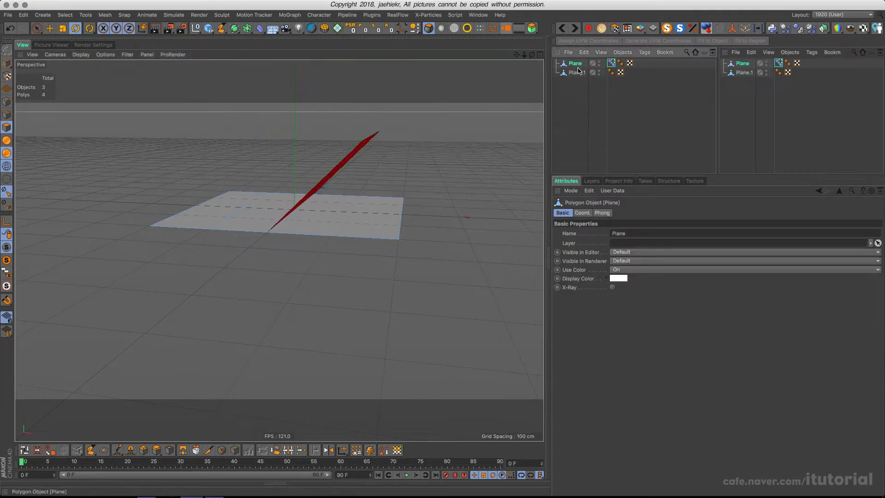
left_click(612, 65)
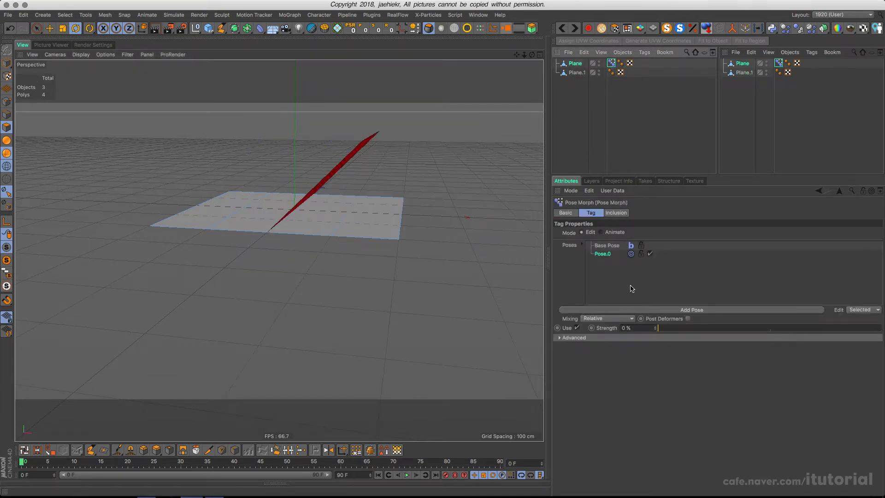
left_click(623, 318)
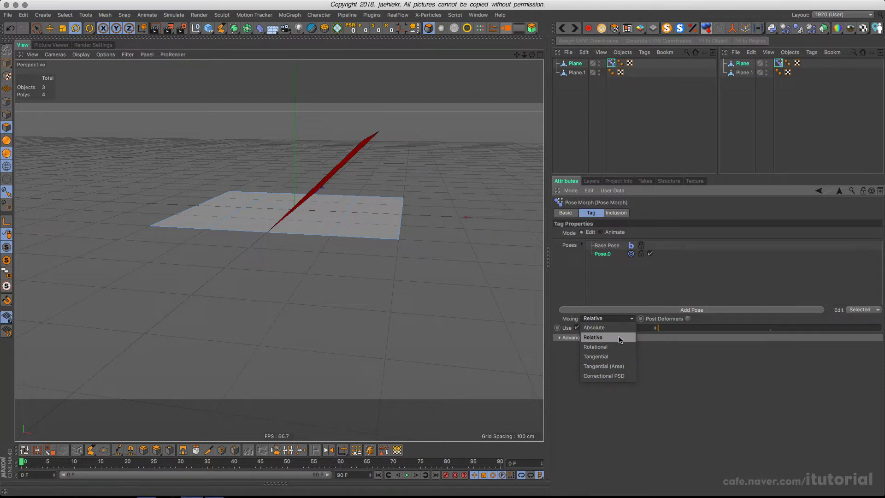
left_click(562, 271)
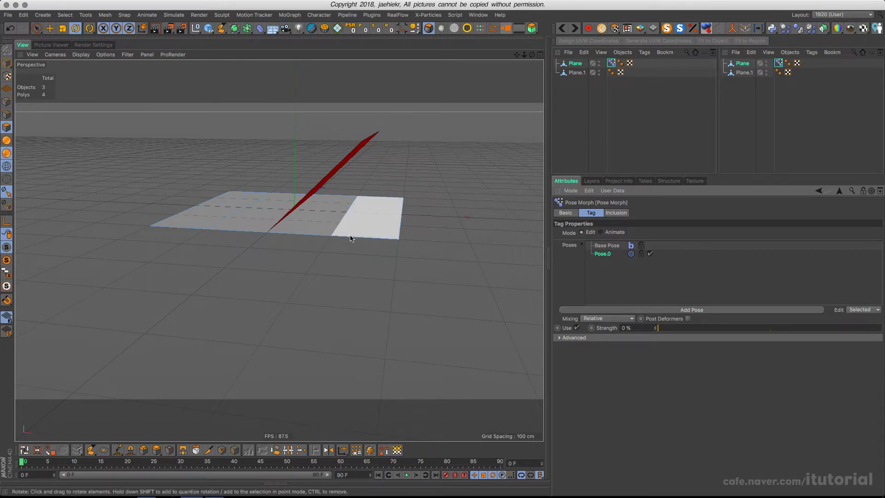
left_click_drag(363, 219, 397, 223, "alt")
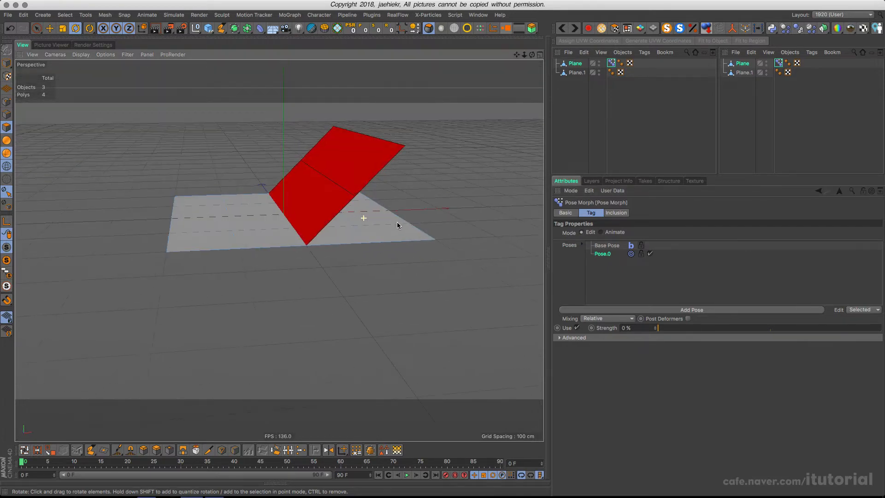
left_click(632, 319)
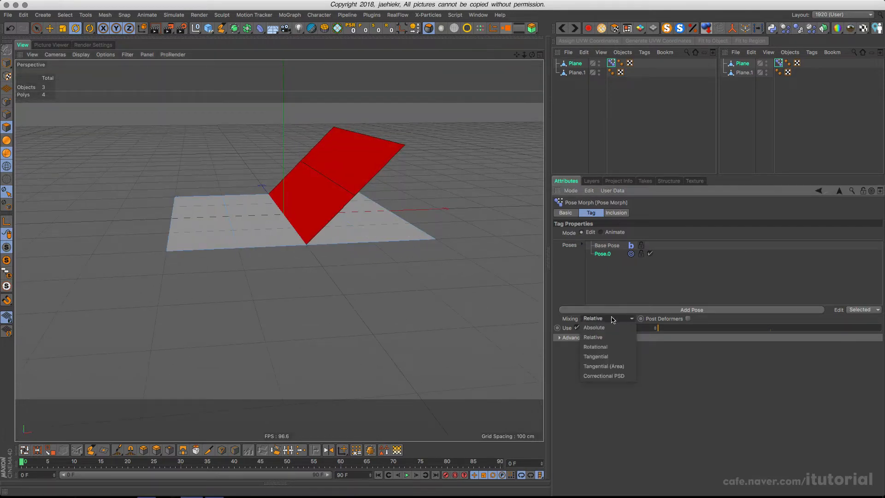
left_click(597, 349)
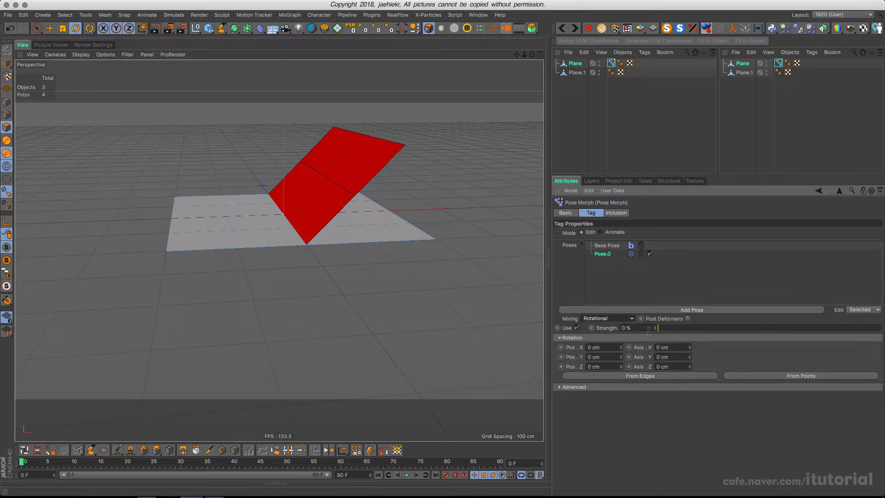
Step: Try the rotational morph with rotation Axis Y at 1 cm and Pose.0 strength at 50 %
mouse_move(375, 247)
left_mouse_down("alt")
mouse_move(358, 241)
mouse_move(335, 250)
mouse_move(370, 239)
mouse_move(359, 243)
left_mouse_up("alt")
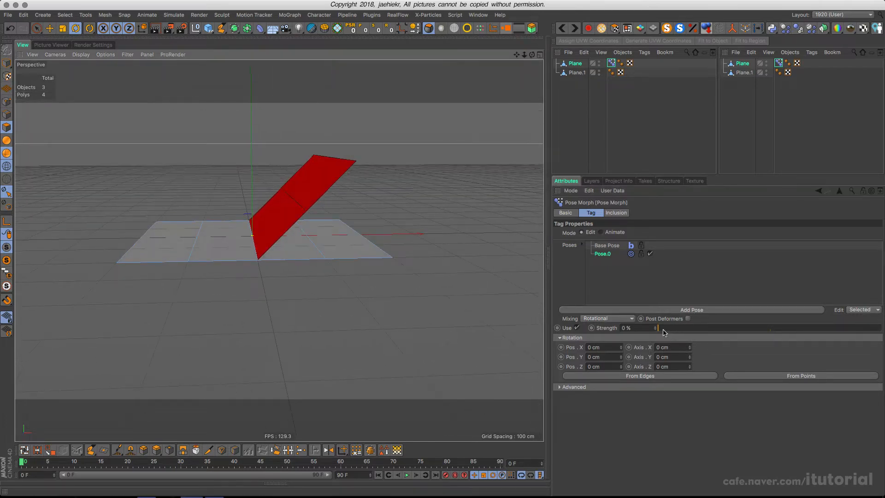
mouse_move(665, 332)
left_mouse_down()
mouse_move(788, 333)
mouse_move(656, 332)
left_mouse_up()
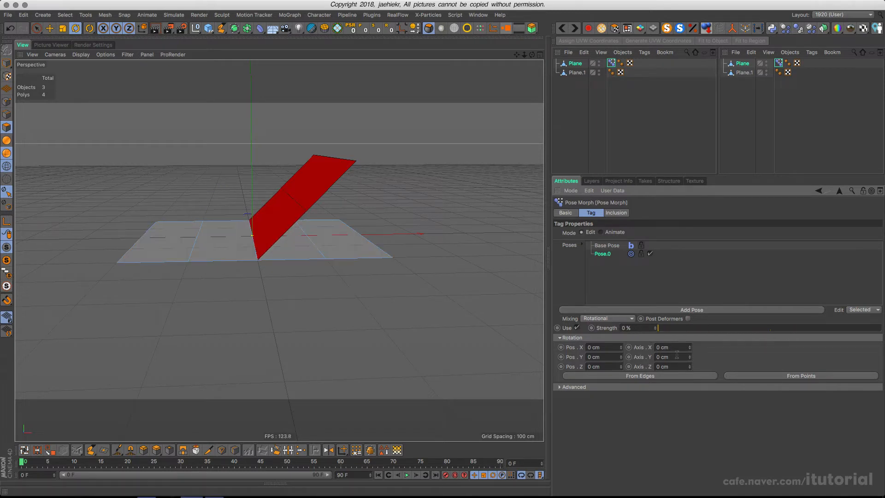
left_click(677, 356)
type("1")
key("Return")
left_click_drag(666, 334, 770, 333)
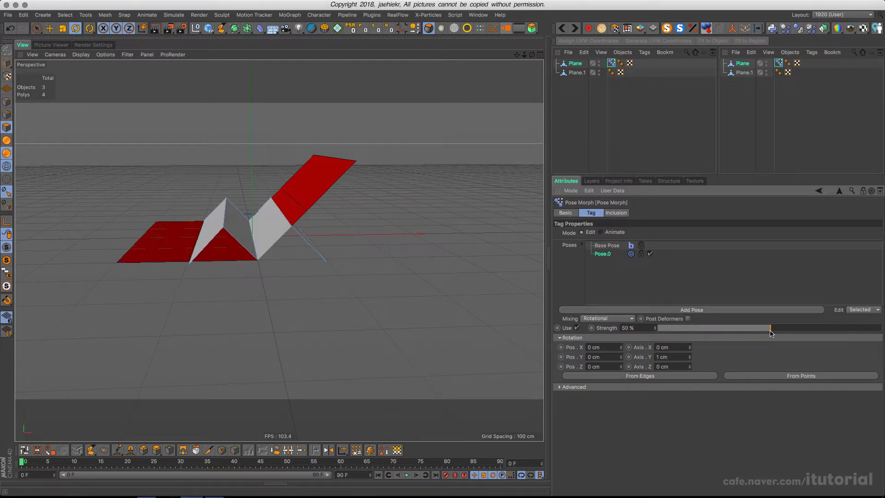
Step: Reset the rotation Axis Y to 0 cm and the Pose.0 strength to 0 %
double_click(659, 357)
type("0")
key("Return")
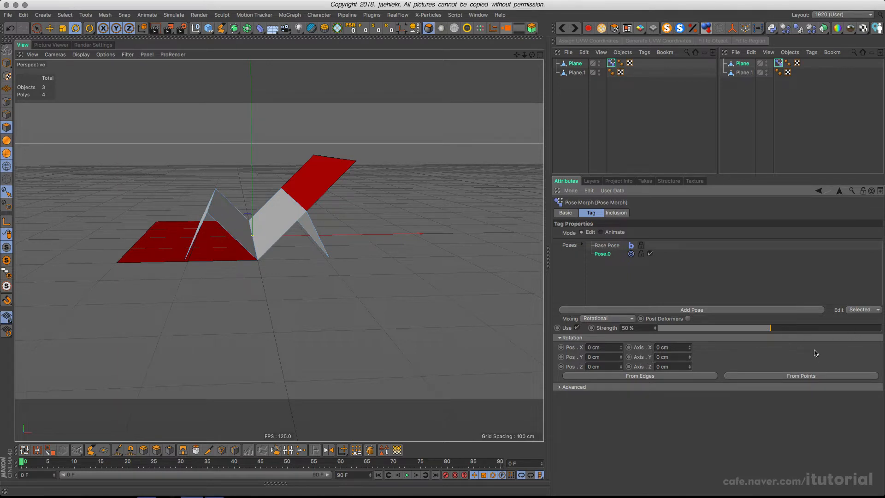
left_click_drag(771, 330, 654, 330)
left_click_drag(311, 198, 323, 212, "alt")
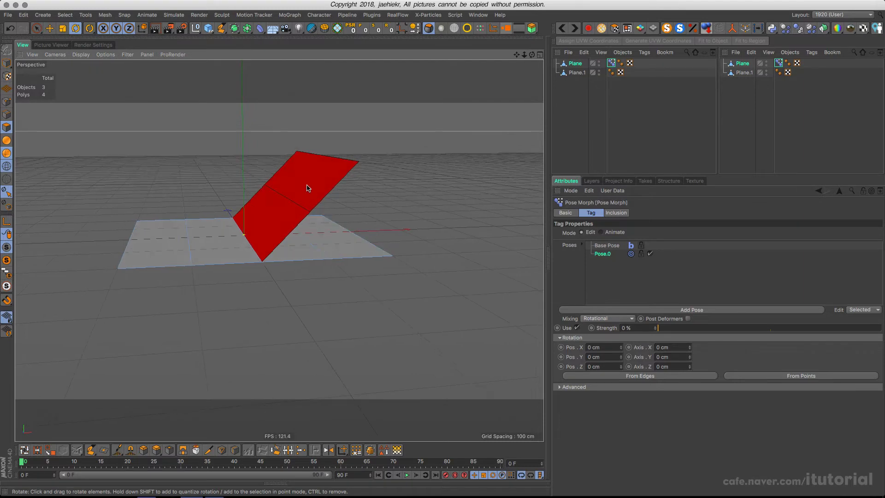
Step: Select the red plane and set the Rotate tool's modeling axis X to 0 % for its selected polygons
left_click(577, 73)
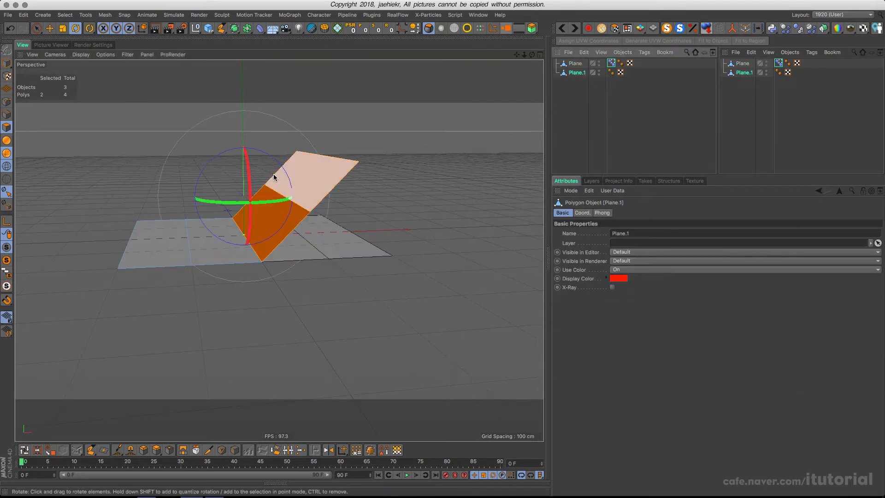
left_click_drag(281, 172, 229, 154, "alt")
key("super+z")
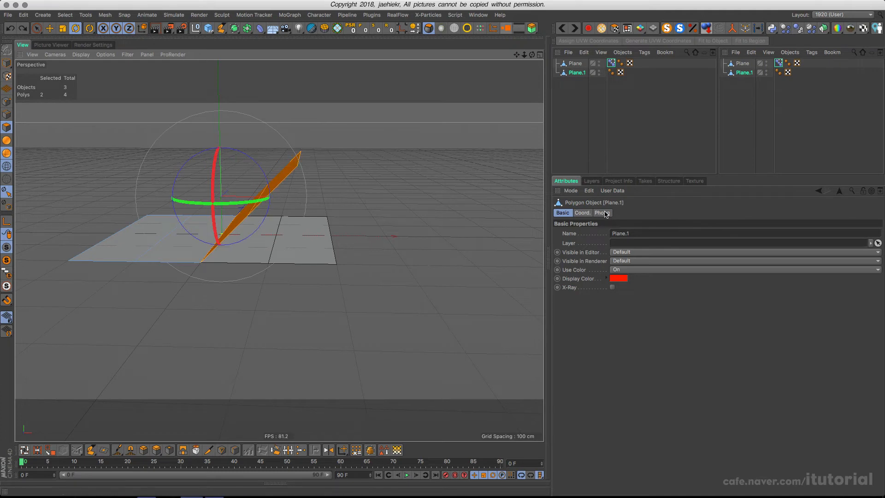
left_click(76, 28)
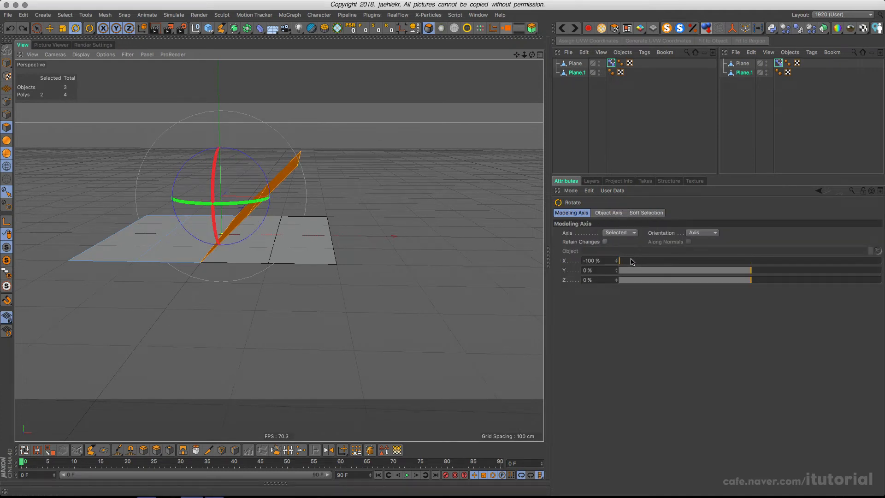
left_click_drag(631, 262, 751, 264)
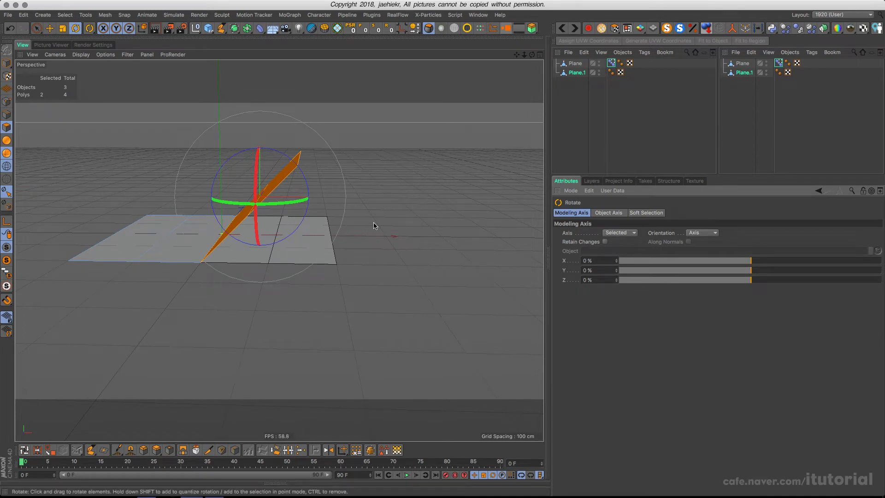
left_click_drag(358, 223, 374, 225, "alt")
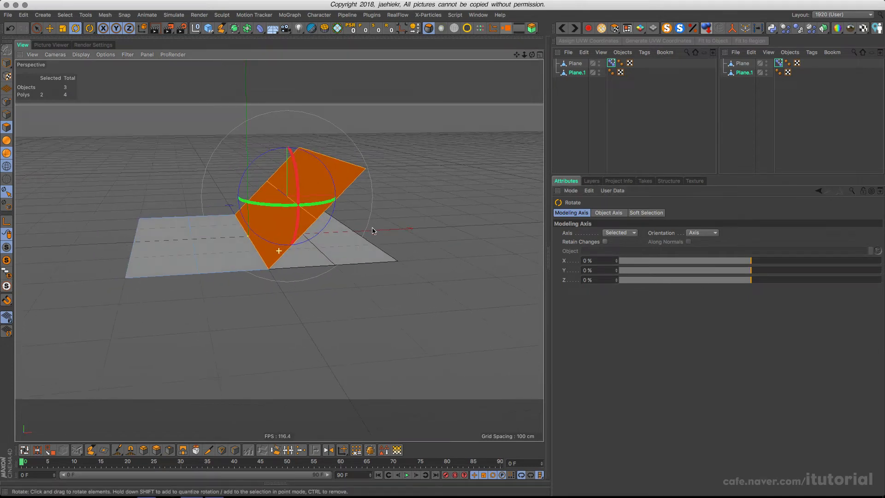
Step: Set the Rotate tool's modeling axis to X -100 % and Y -100 %, and turn the red plane's polygons upright
left_click_drag(754, 273, 579, 279)
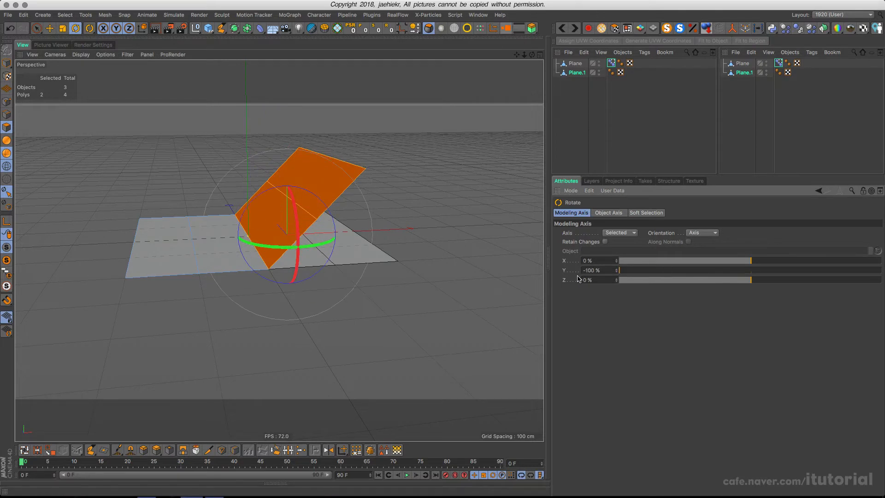
left_click_drag(715, 266, 620, 261)
left_click_drag(314, 223, 333, 213, "alt")
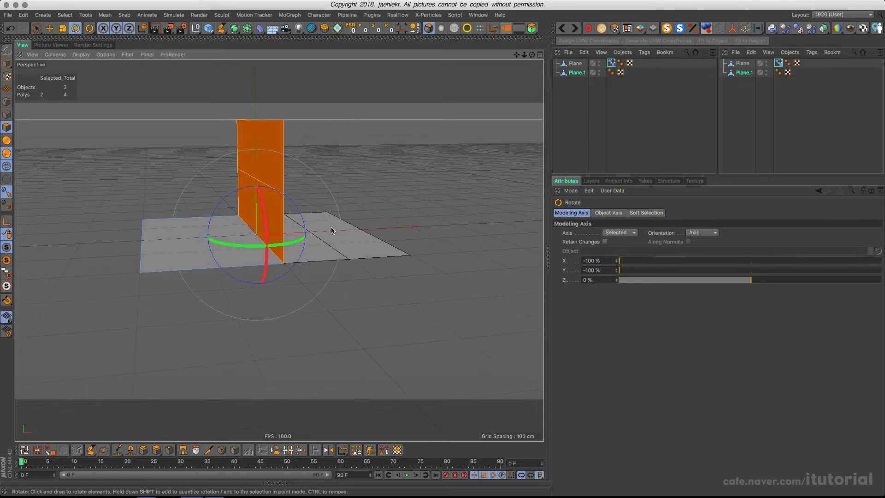
Step: Examine the original plane's Pose Morph tag: the Pose.0 strength, the available mixing modes and the basic mixing properties
left_click(612, 63)
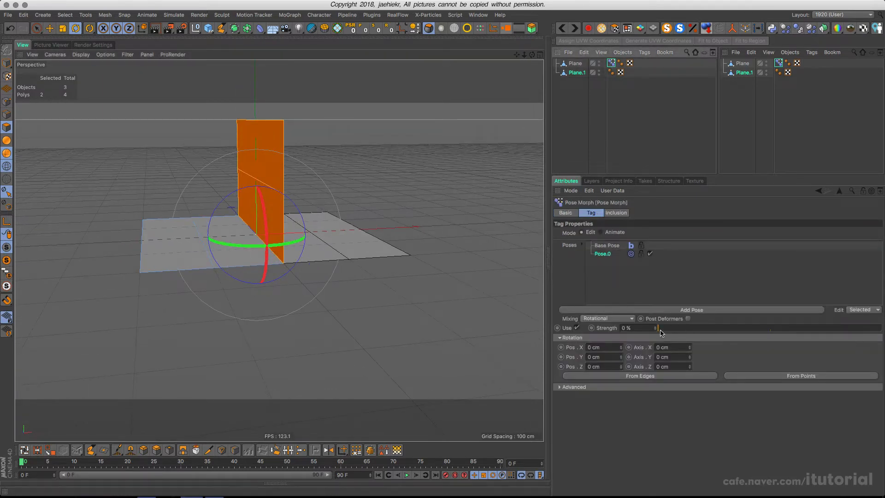
left_click_drag(660, 329, 590, 322)
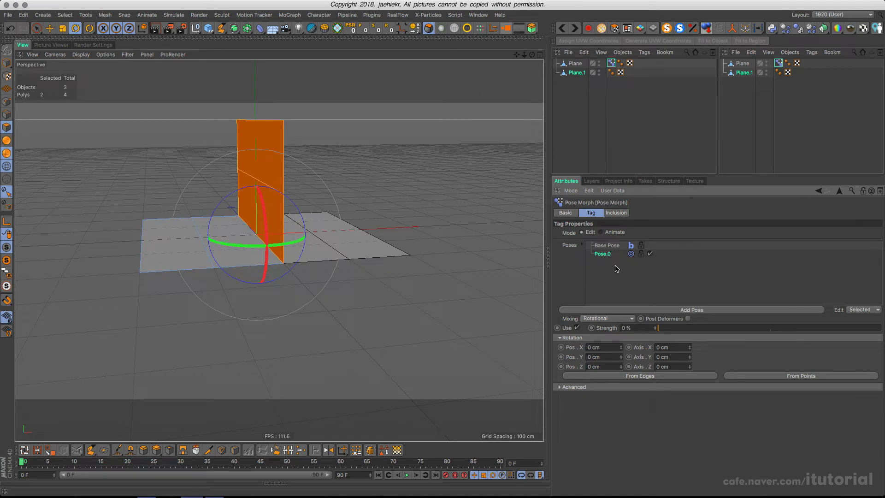
left_click(625, 319)
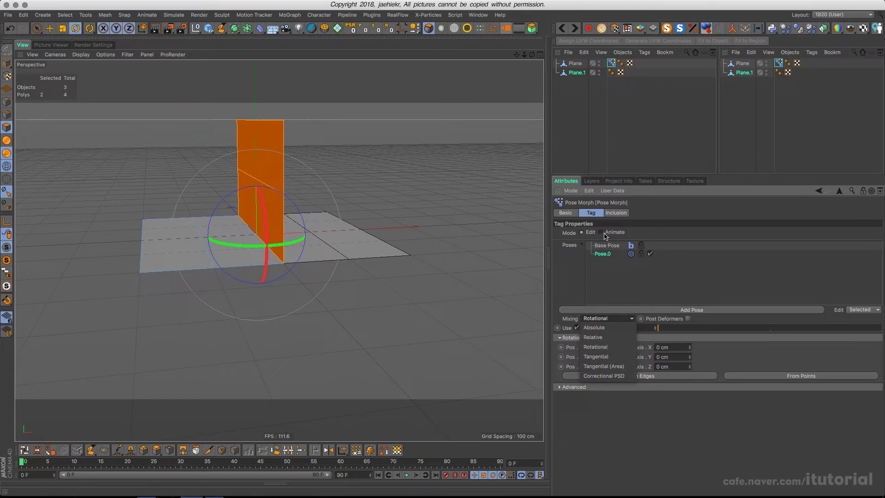
left_click(569, 216)
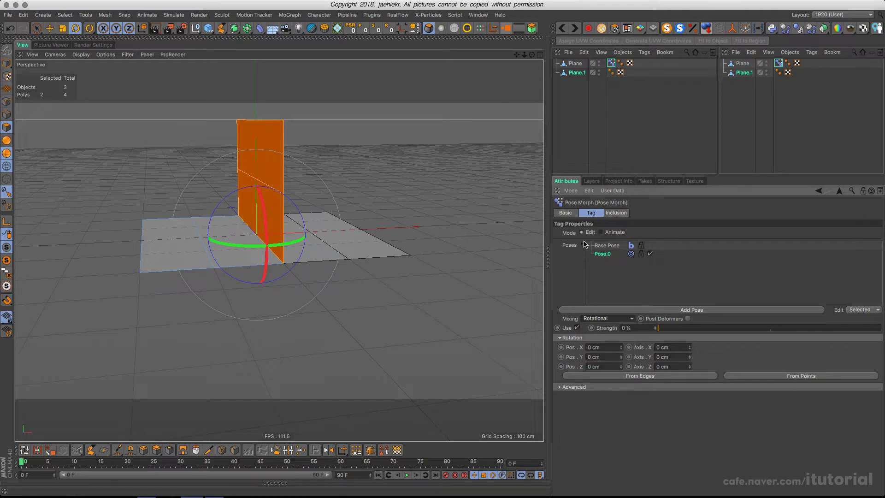
left_click(567, 213)
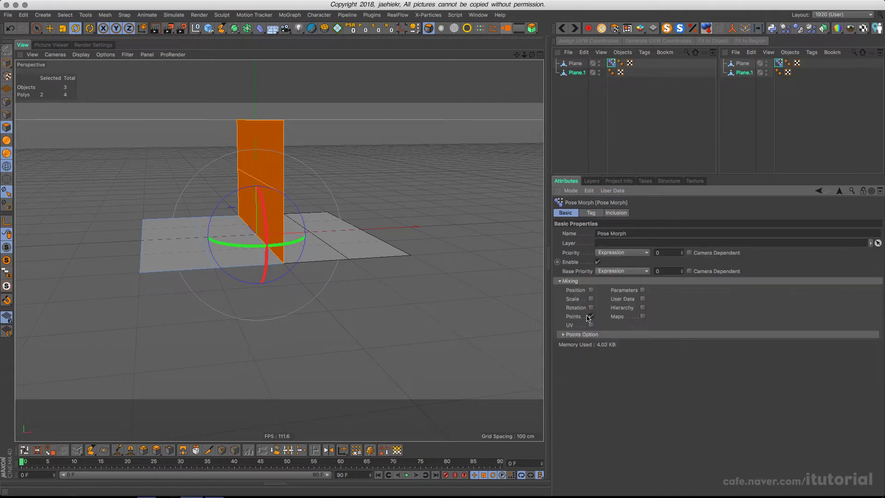
left_click(592, 213)
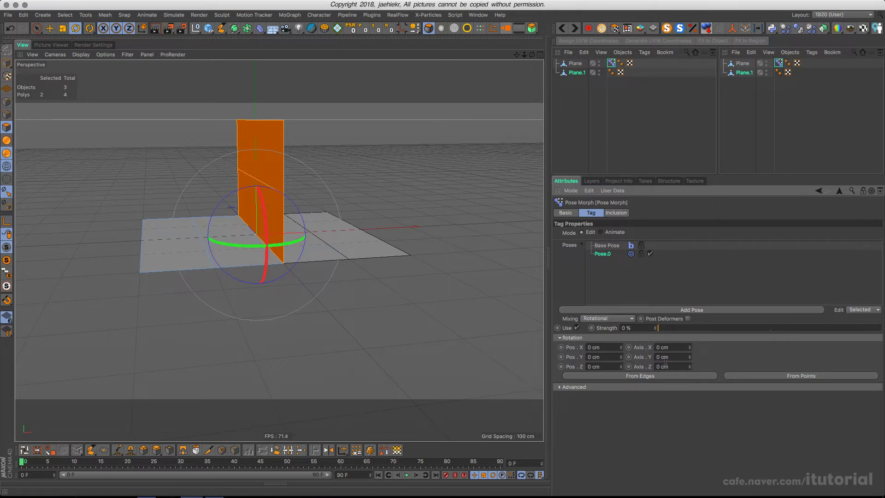
Step: Clear the object selection and start a new empty project
left_click(584, 121)
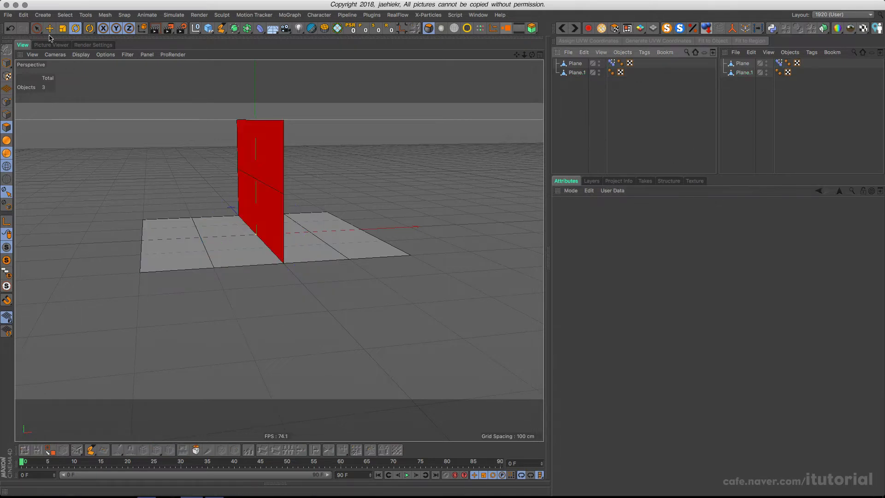
left_click(7, 15)
left_click(14, 32)
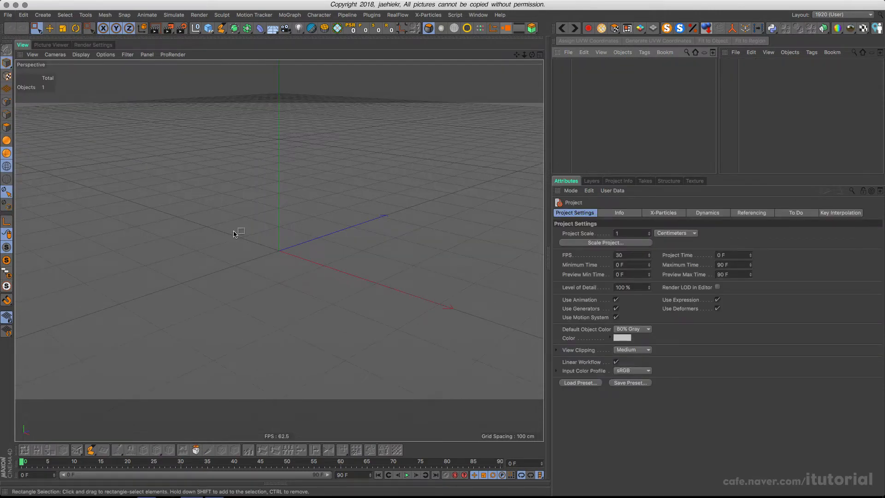
Step: Add a default cube to the scene and make it editable
left_click_drag(283, 251, 276, 222, "alt")
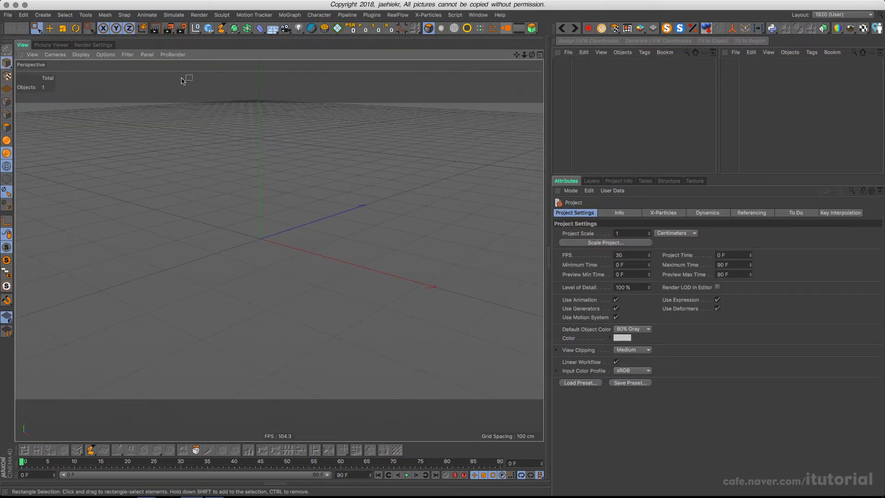
left_click_drag(209, 28, 241, 62)
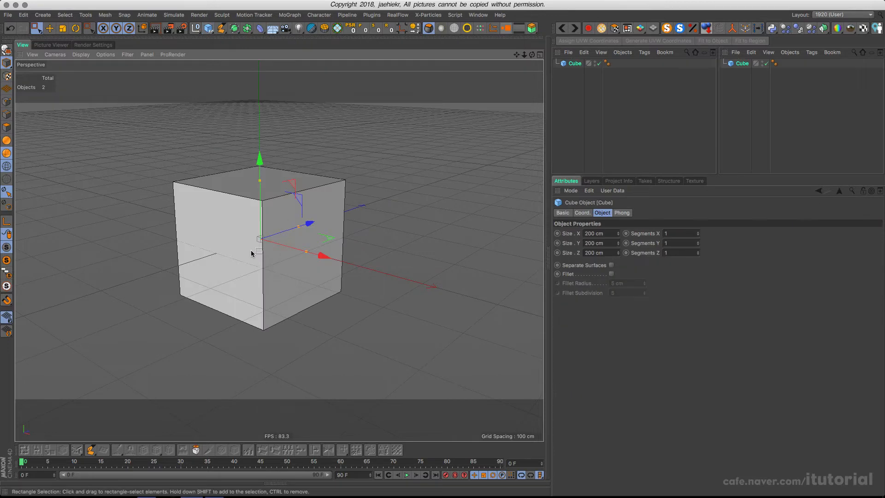
left_click_drag(251, 254, 286, 239, "alt")
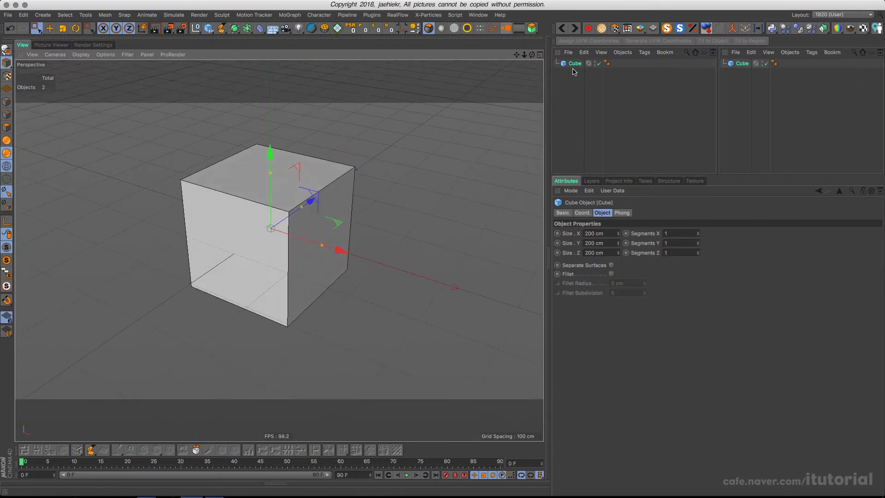
key("c")
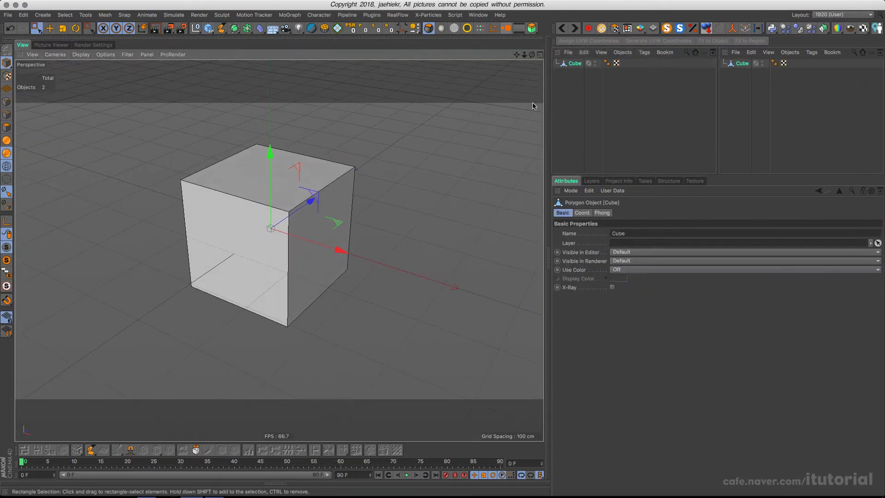
Step: Select the cube's top polygon and disconnect it from the rest of the mesh
left_click(6, 127)
left_click(50, 29)
left_click(276, 174)
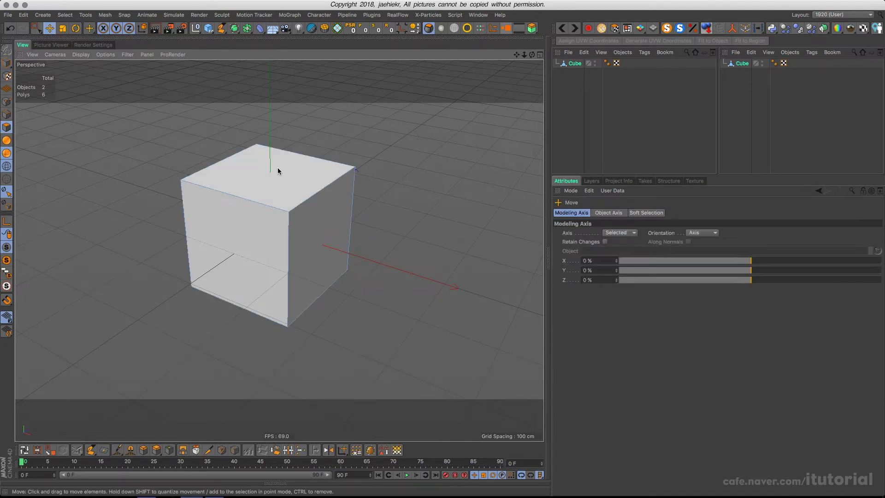
right_click(387, 153)
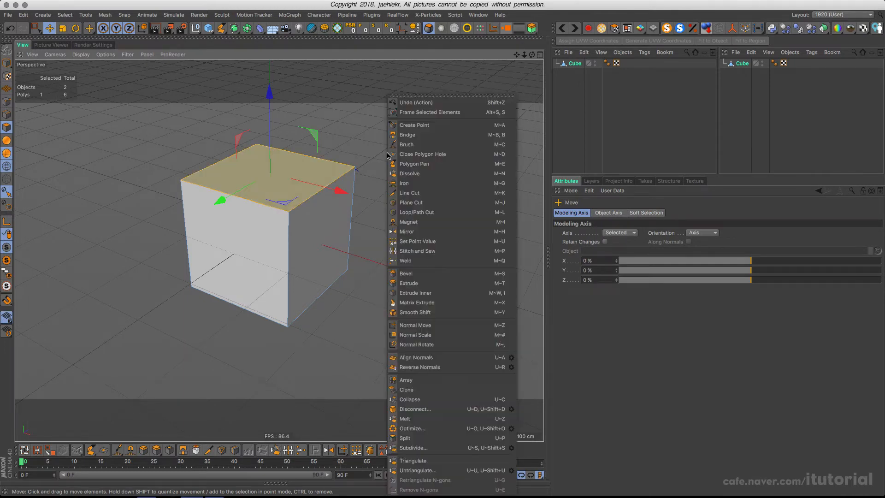
left_click(434, 409)
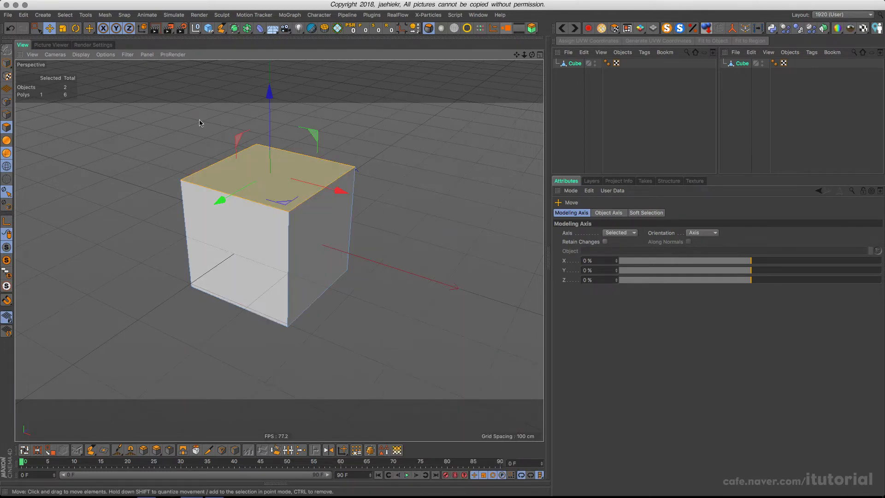
Step: Test the disconnected top polygon by moving it upward, and undo the move
left_click(76, 28)
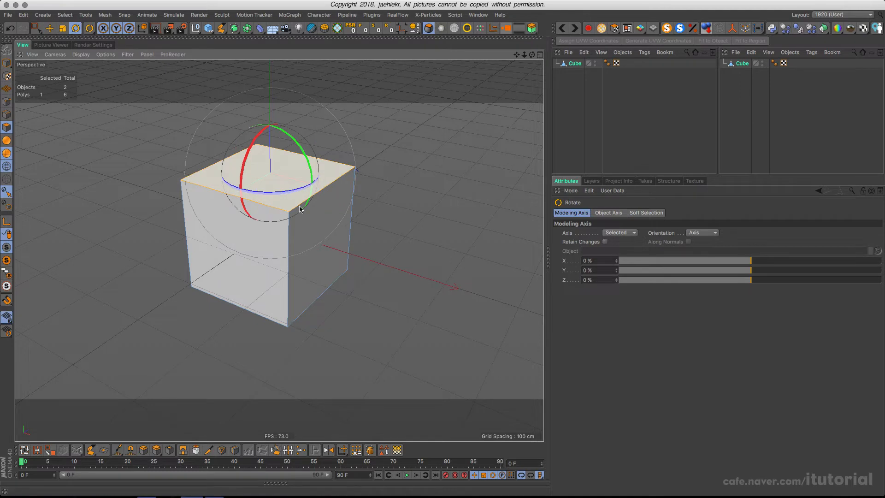
left_click_drag(277, 184, 349, 223)
key("ctrl+z")
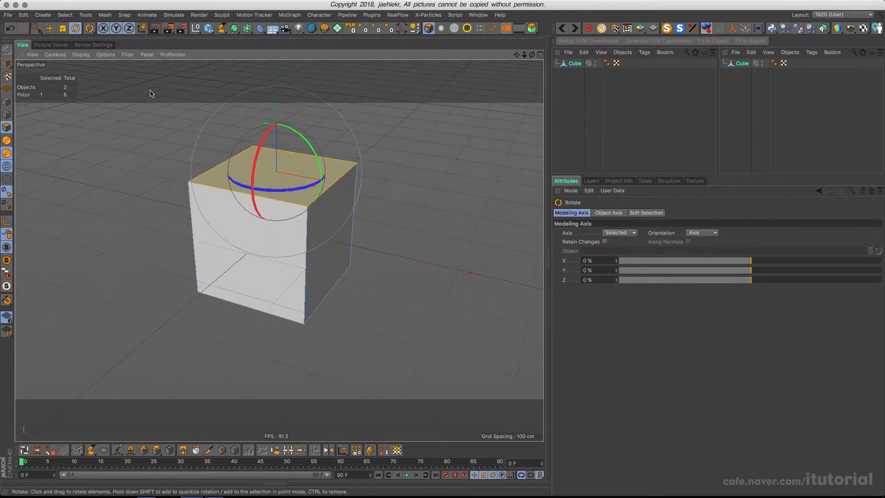
key("e")
left_click_drag(278, 119, 276, 94)
key("super+z")
left_click_drag(314, 162, 417, 214, "alt")
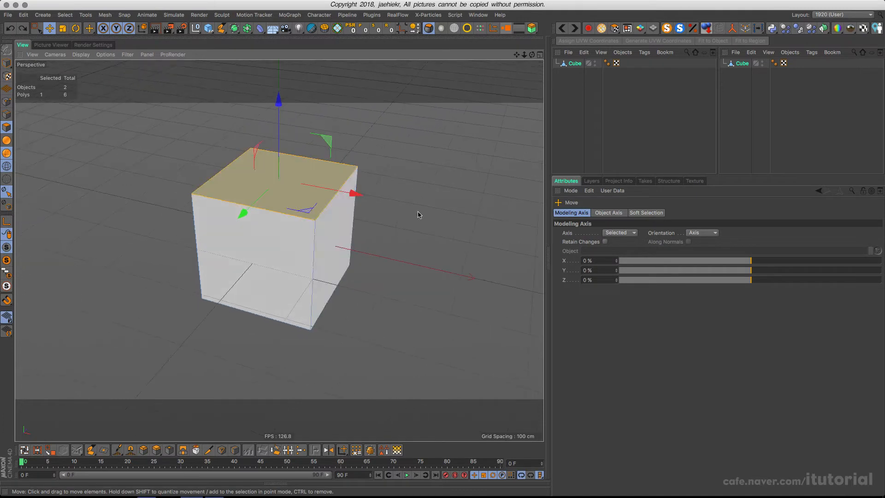
Step: Add a Pose Morph tag to the cube and enable Points mixing
right_click(577, 66)
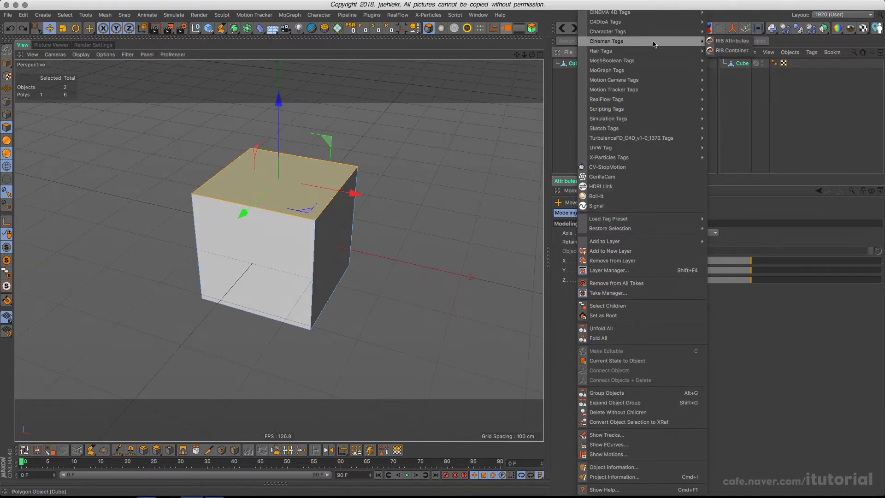
mouse_move(655, 31)
left_click(729, 99)
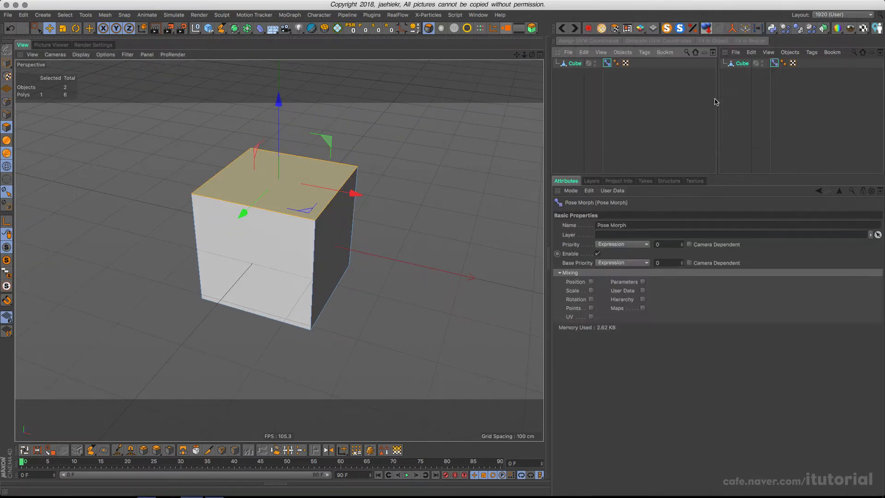
left_click(591, 308)
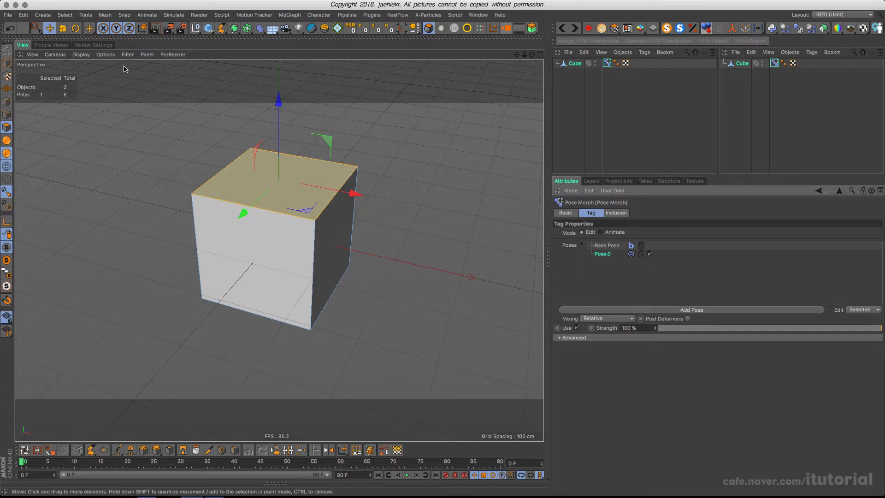
Step: Set the Rotate tool's modeling axis X to -100 % and swing the cube's top polygon open like a lid
left_click(76, 28)
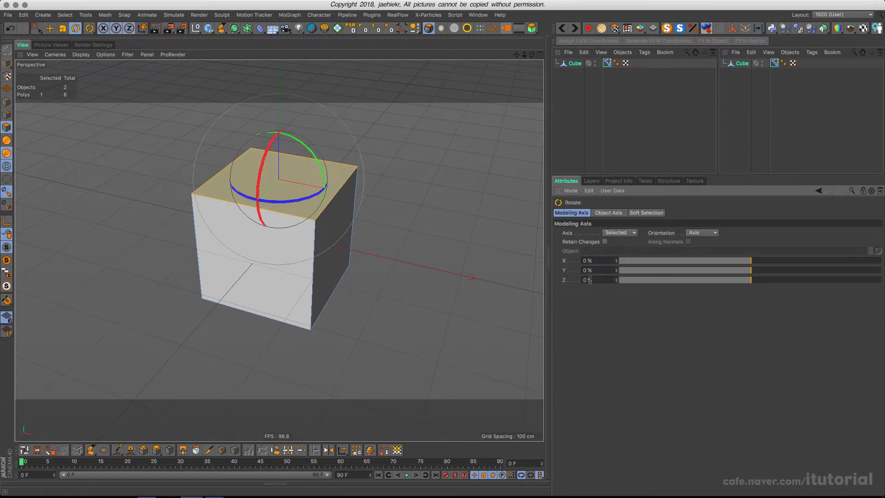
left_click_drag(740, 267, 479, 250)
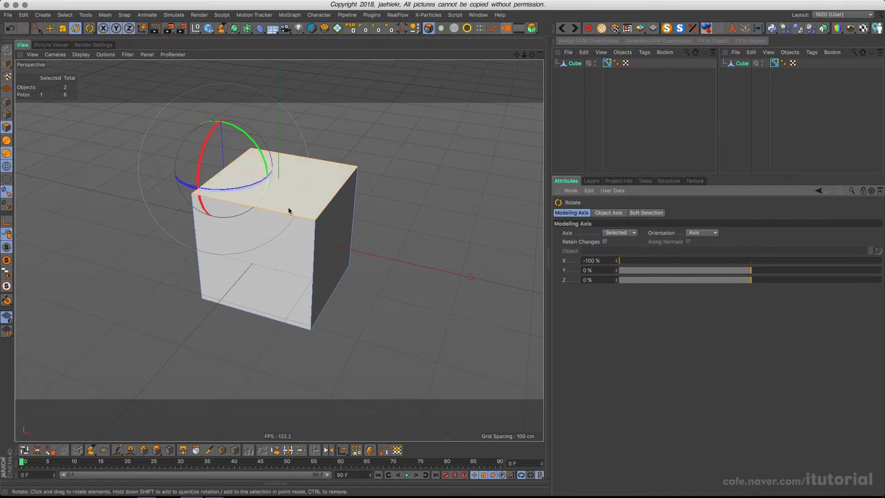
left_click_drag(288, 210, 323, 208, "alt")
middle_click_drag(322, 208, 330, 215, "alt")
left_click_drag(238, 154, 109, 158)
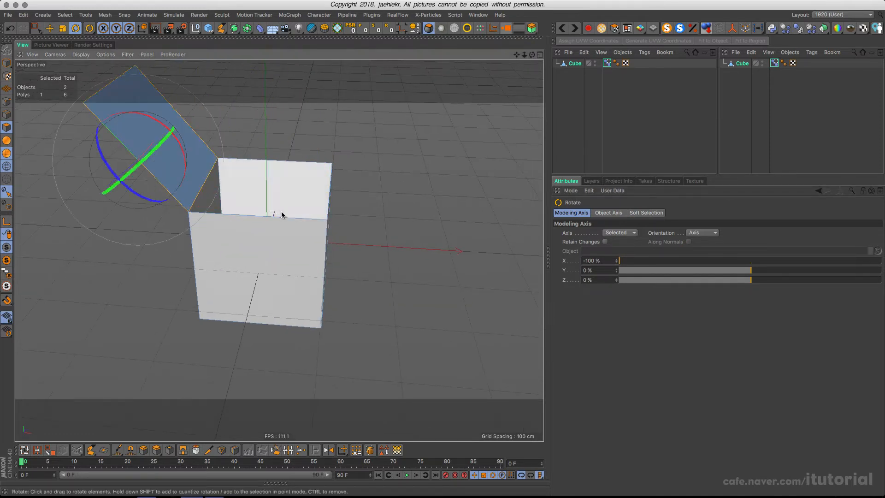
left_click_drag(282, 214, 320, 206, "alt")
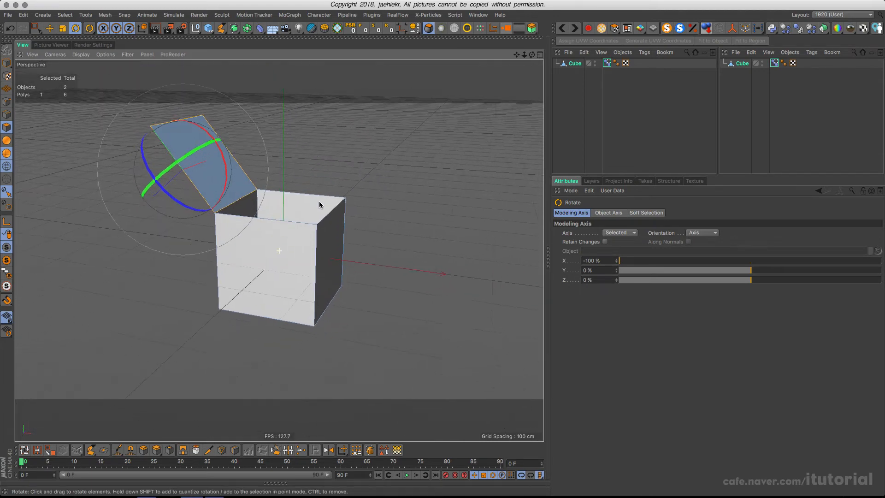
Step: Set the strength of Pose.0 in the cube's Pose Morph tag to 0 %
left_click(607, 64)
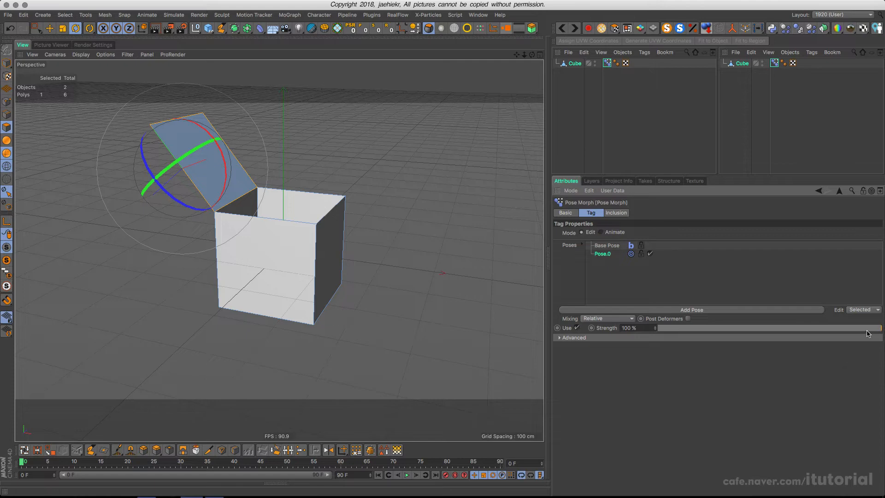
left_click_drag(867, 333, 658, 332)
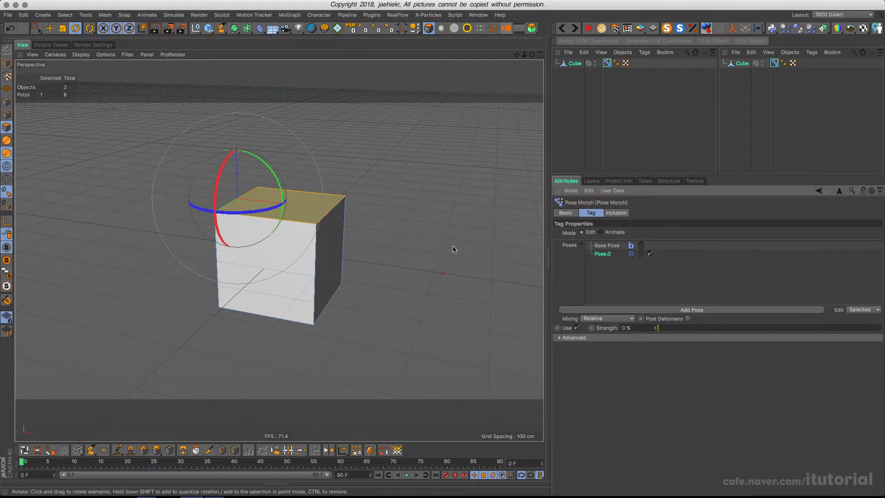
left_click_drag(454, 250, 396, 236, "alt")
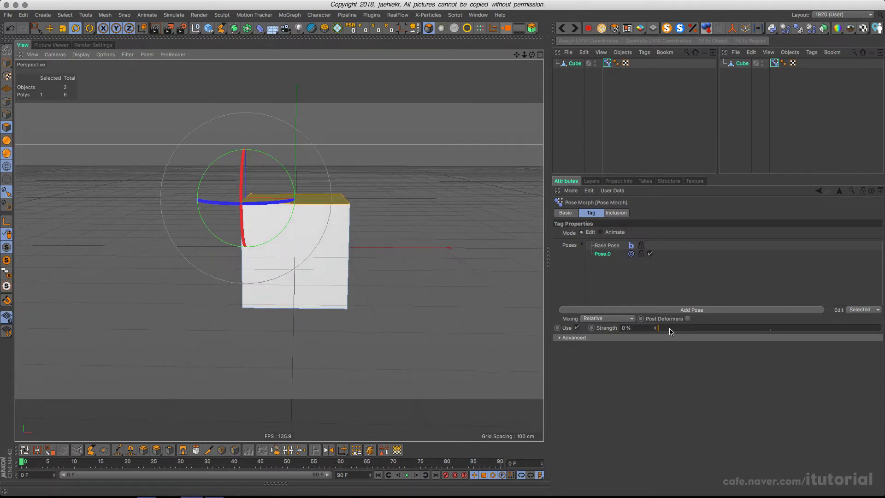
Step: Test the Relative mixing by raising the strength of Pose.0 in the cube's Pose Morph tag to 100 %
left_click_drag(671, 332, 882, 328)
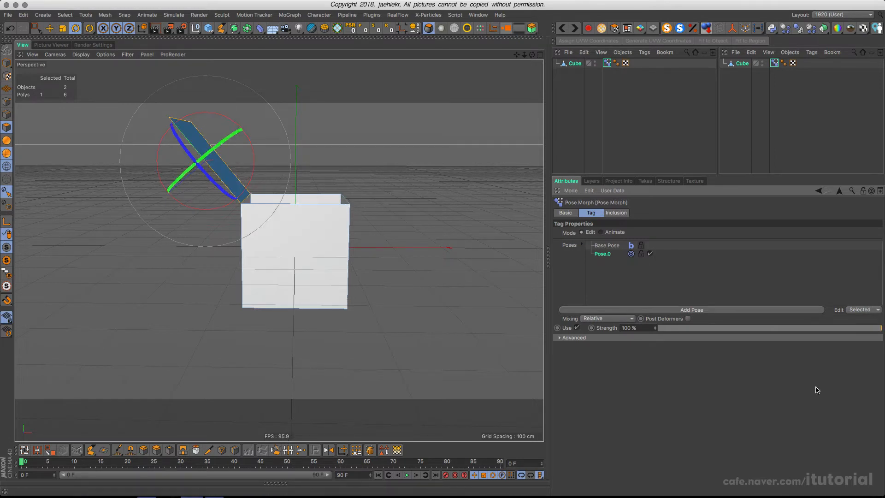
mouse_move(876, 332)
left_mouse_down()
mouse_move(679, 328)
mouse_move(881, 328)
left_mouse_up()
left_click(577, 87)
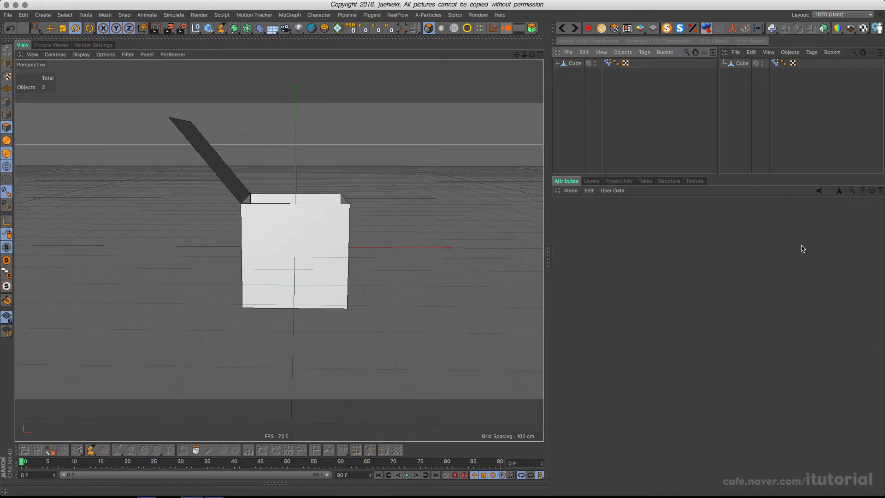
left_click(607, 63)
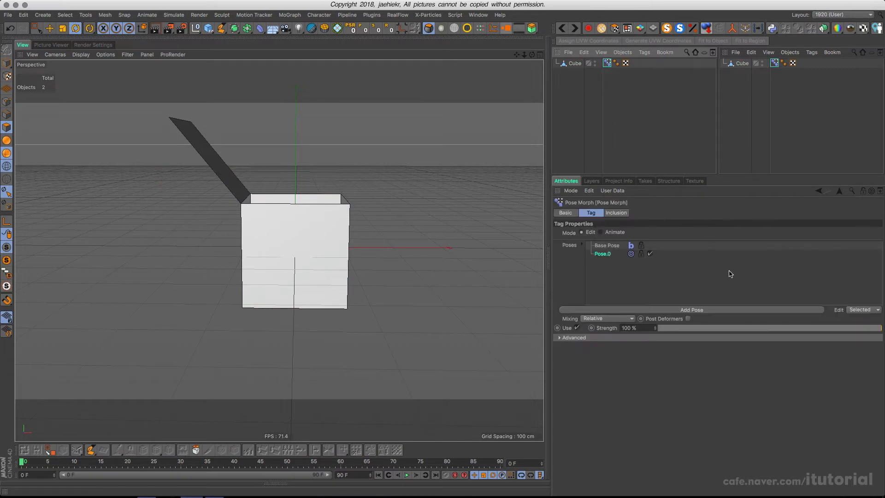
mouse_move(860, 329)
left_mouse_down()
mouse_move(678, 328)
mouse_move(880, 328)
mouse_move(658, 328)
mouse_move(865, 332)
left_mouse_up()
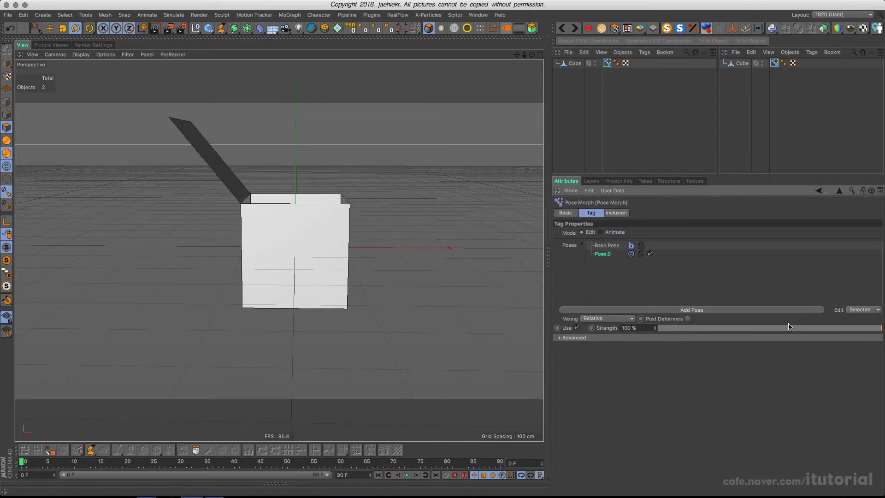
Step: Switch the Pose Morph tag's mixing to Rotational and test the lid's motion, setting the Pose.0 strength to 45 %
left_click_drag(354, 217, 254, 214, "alt")
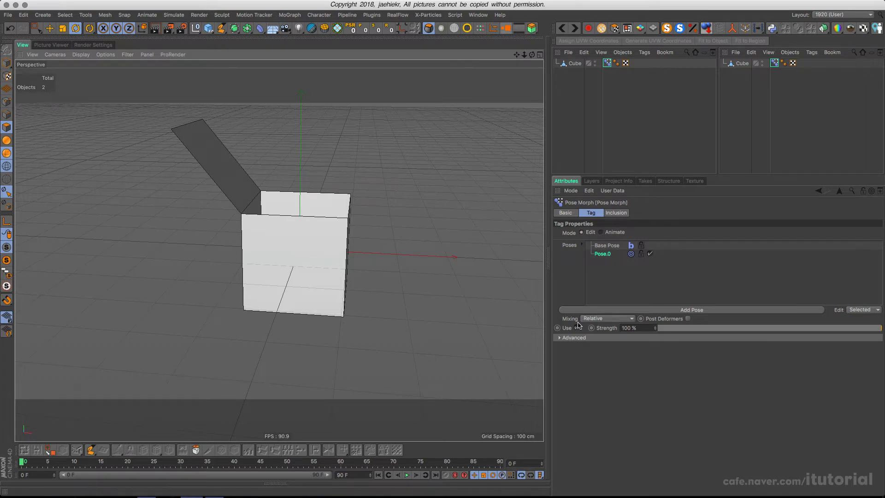
left_click(627, 321)
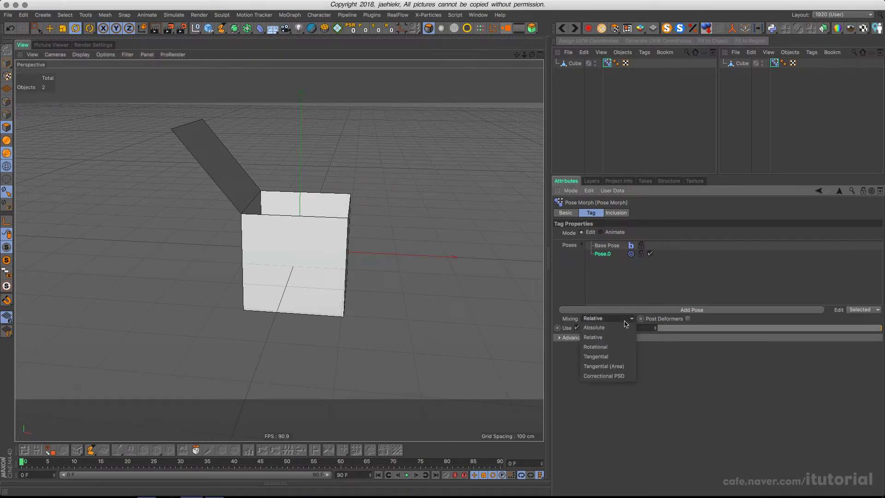
left_click(616, 347)
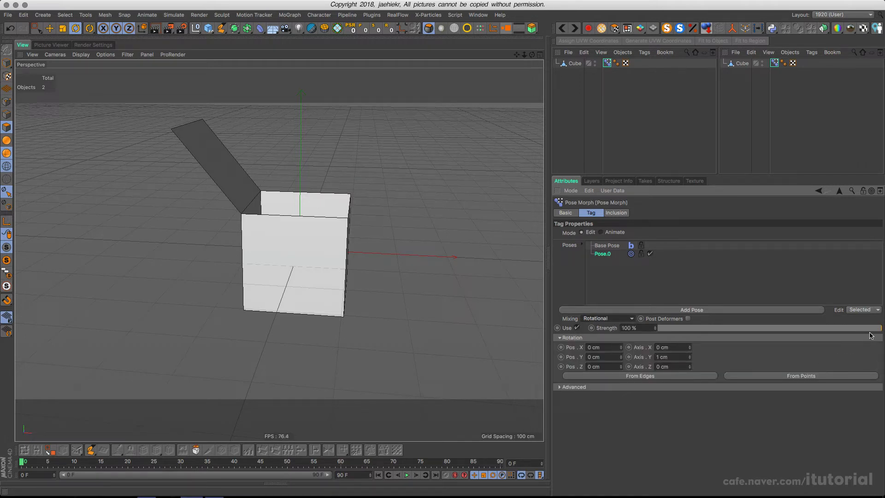
left_click_drag(872, 331, 650, 328)
left_click_drag(367, 210, 344, 211, "alt")
left_click_drag(658, 330, 751, 330)
left_click_drag(251, 182, 357, 223, "alt")
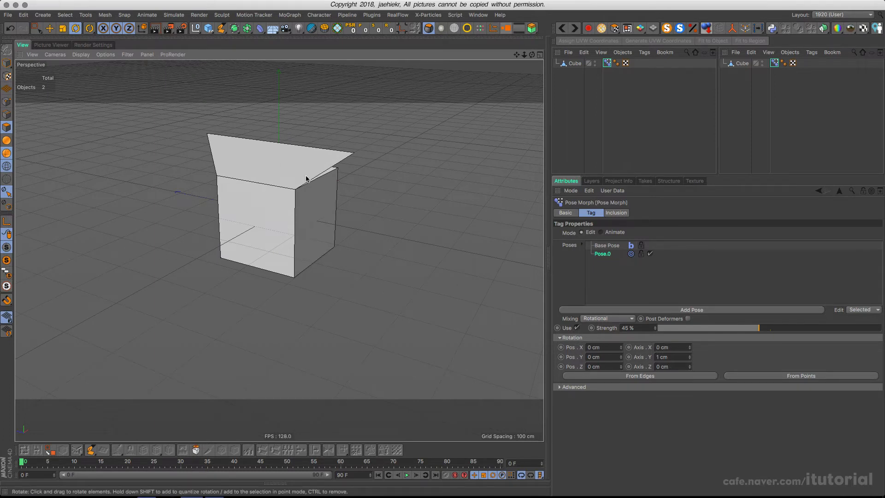
Step: Set the rotation Axis Y to 0 cm and test the lid's swing, bringing the strength from 0 % up to 100 %
left_click(672, 357)
type("0")
key("Return")
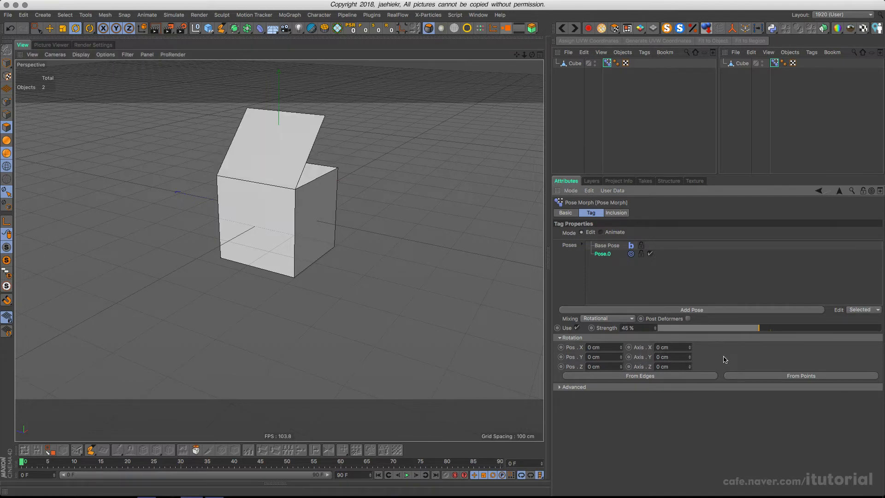
left_click_drag(761, 332, 624, 322)
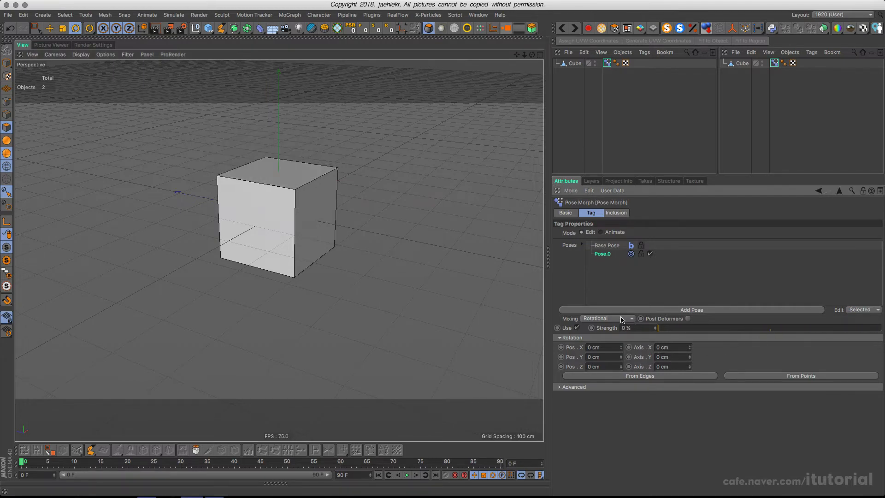
mouse_move(285, 178)
left_mouse_down("alt")
mouse_move(206, 175)
mouse_move(296, 191)
mouse_move(291, 184)
left_mouse_up("alt")
left_click_drag(671, 328, 714, 329)
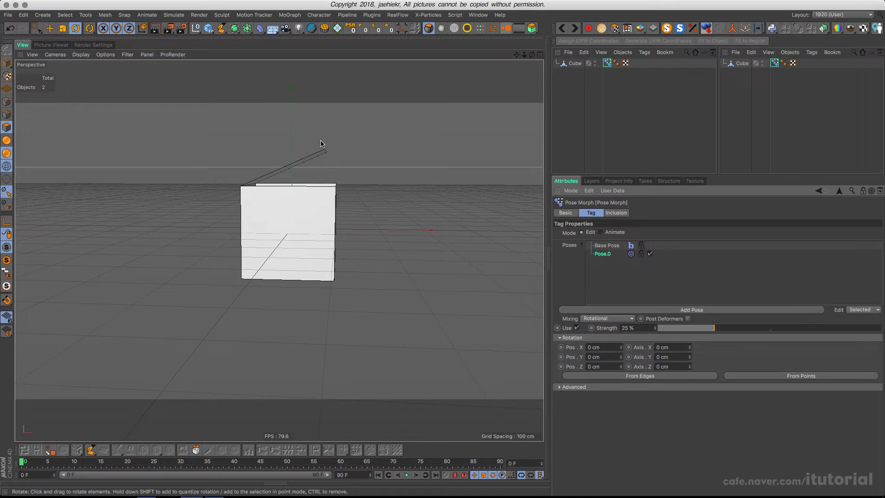
left_click_drag(714, 328, 691, 323)
left_click_drag(687, 323, 883, 327)
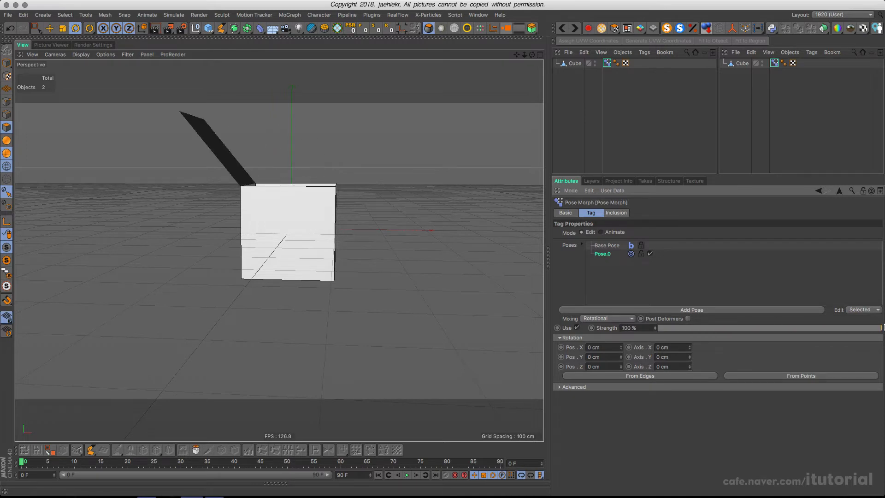
Step: Duplicate the cube and delete the Pose Morph tag from the copy
left_click(576, 73)
left_click(574, 63)
left_click_drag(575, 64, 574, 92, "ctrl")
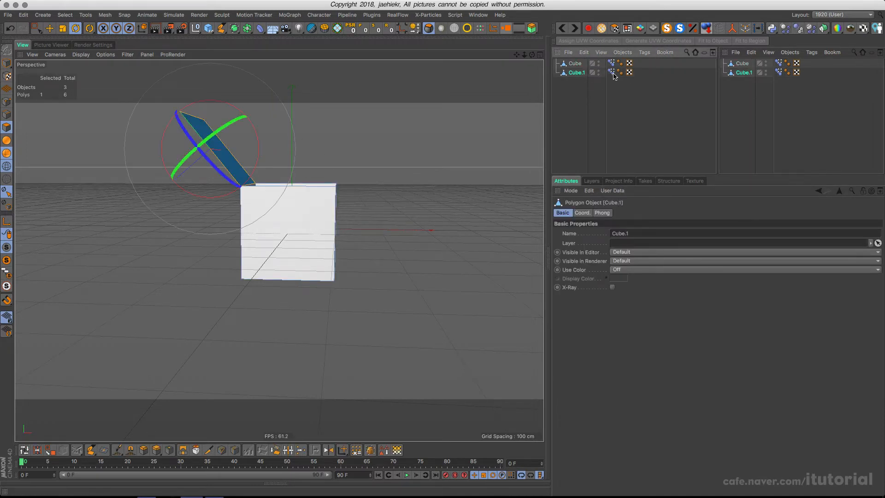
left_click(612, 73)
key("Delete")
Step: Turn on Use Color for the copied cube and give it a red display color
left_click(627, 269)
left_click(636, 288)
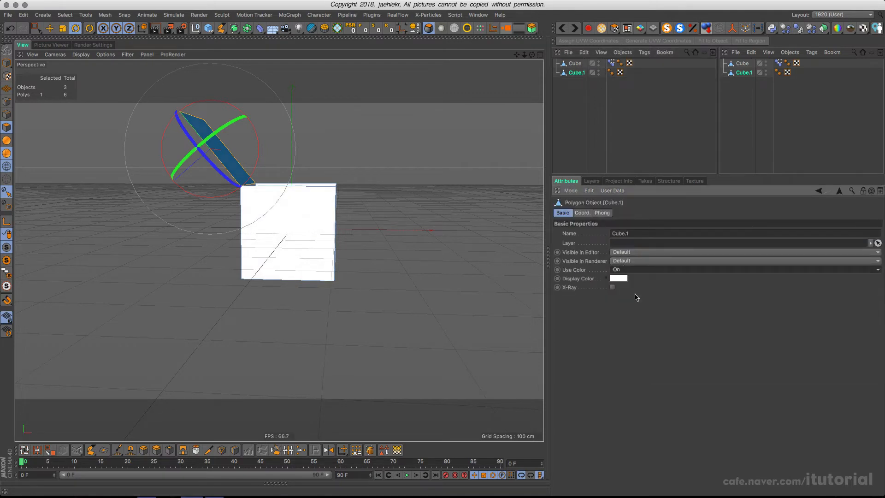
left_click(645, 278)
left_click_drag(654, 289, 688, 289)
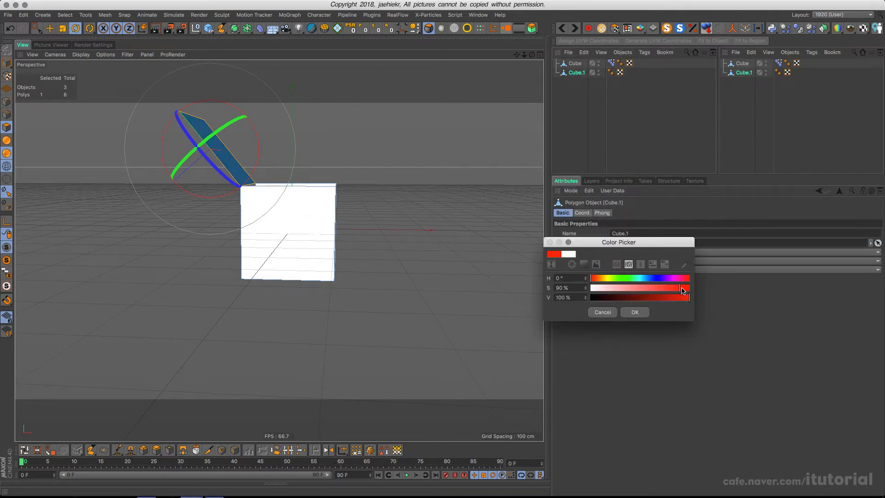
left_click(634, 312)
left_click(579, 87)
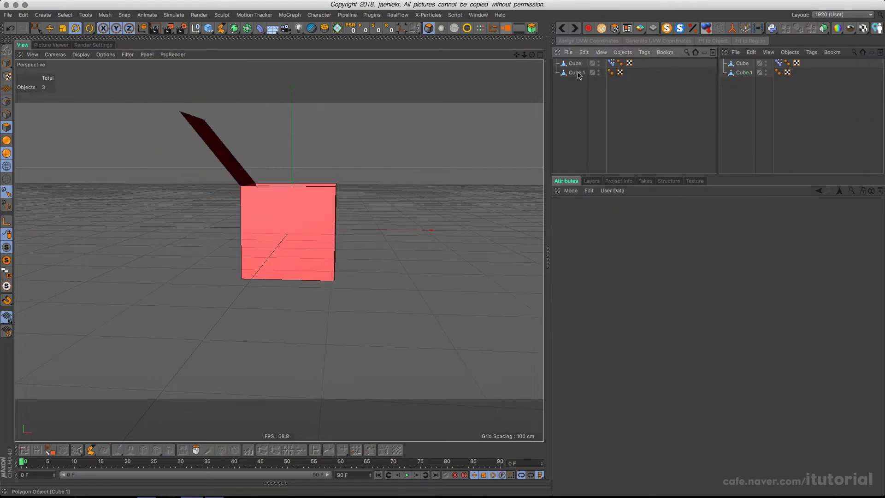
Step: Set the Rotate tool's modeling axis Y to -100 % and swing the red copy's lid partly closed
left_click(576, 73)
left_click_drag(333, 205, 297, 231, "alt")
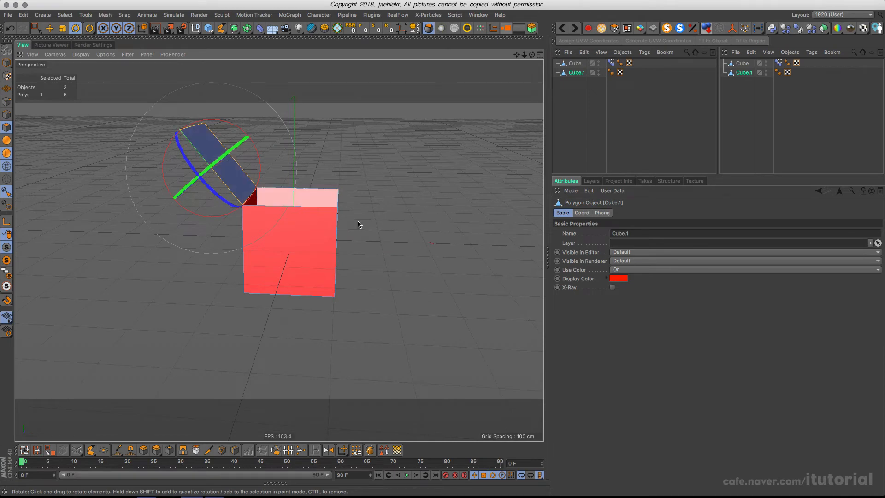
left_click(88, 29)
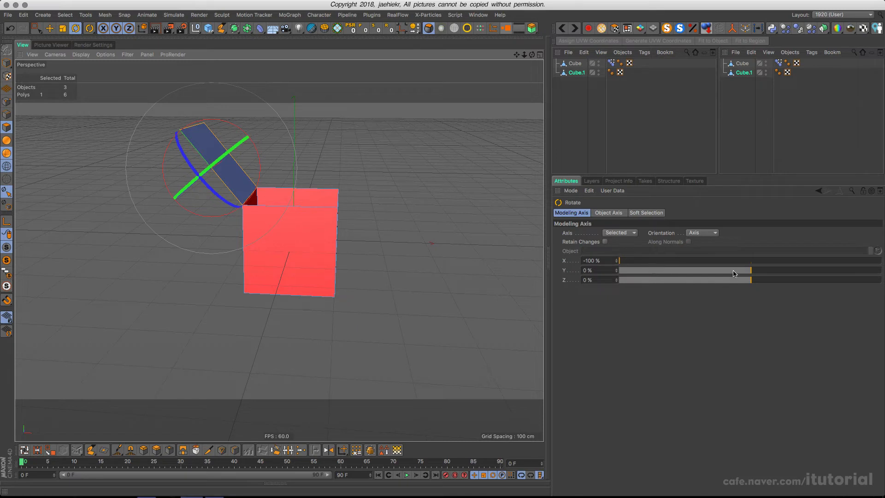
left_click_drag(733, 273, 620, 271)
left_click_drag(332, 168, 304, 257, "alt")
left_click_drag(346, 225, 352, 194, "alt")
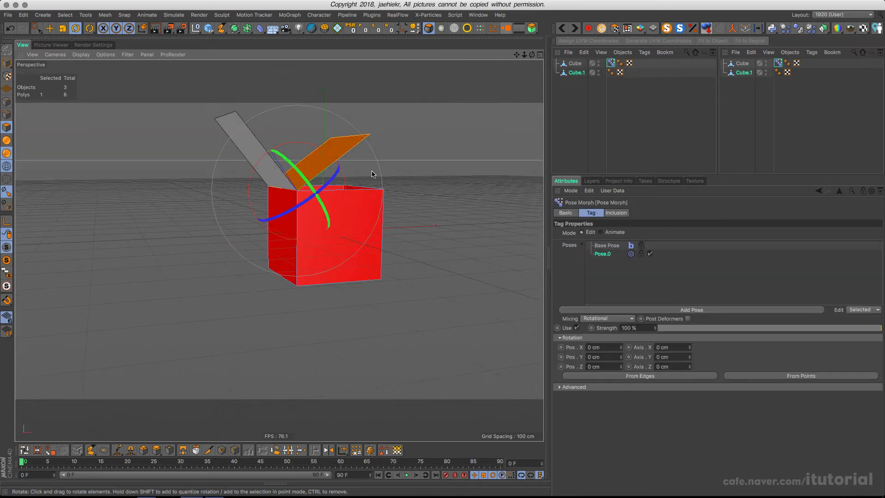
Step: Set the original cube's Pose.0 strength to 36 % to match its lid to the red copy's lid
left_click(49, 28)
left_click_drag(278, 251, 366, 207, "alt")
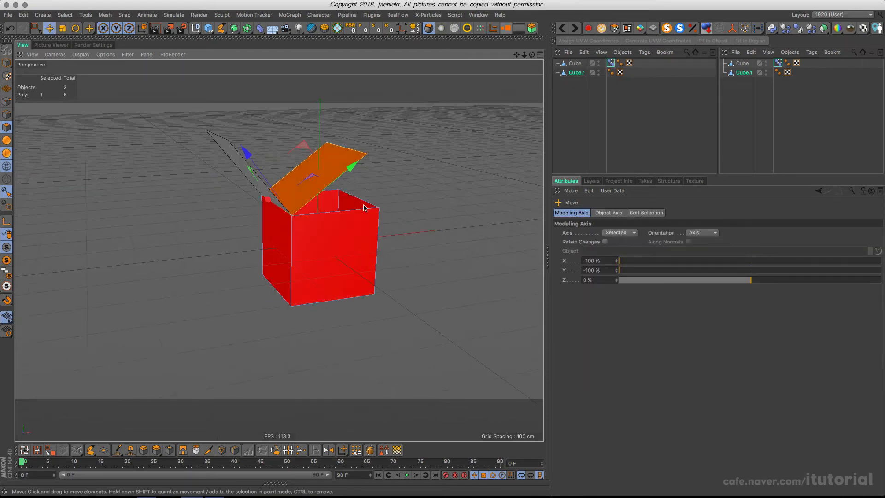
left_click(611, 63)
left_click_drag(875, 331, 739, 324)
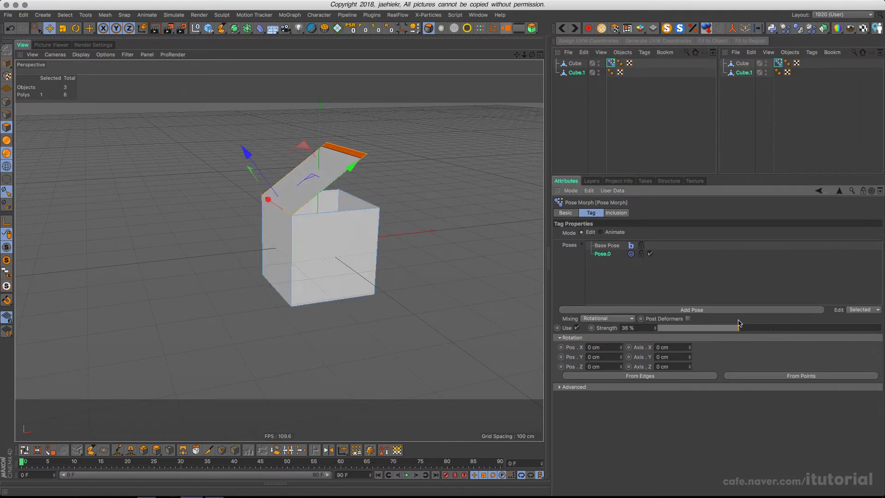
left_click_drag(307, 179, 325, 185, "alt")
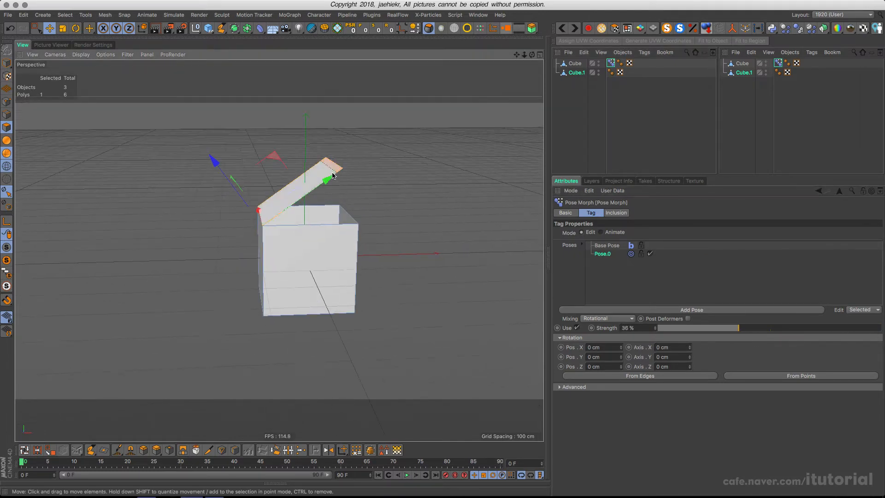
mouse_move(742, 331)
left_mouse_down()
mouse_move(669, 329)
mouse_move(830, 328)
mouse_move(738, 329)
left_mouse_up()
middle_click_drag(357, 202, 367, 200, "alt")
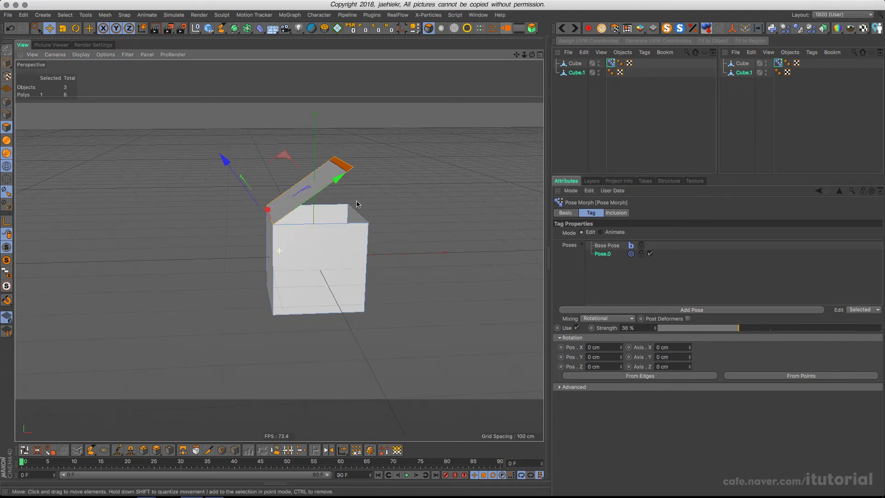
left_click_drag(350, 212, 383, 217, "alt")
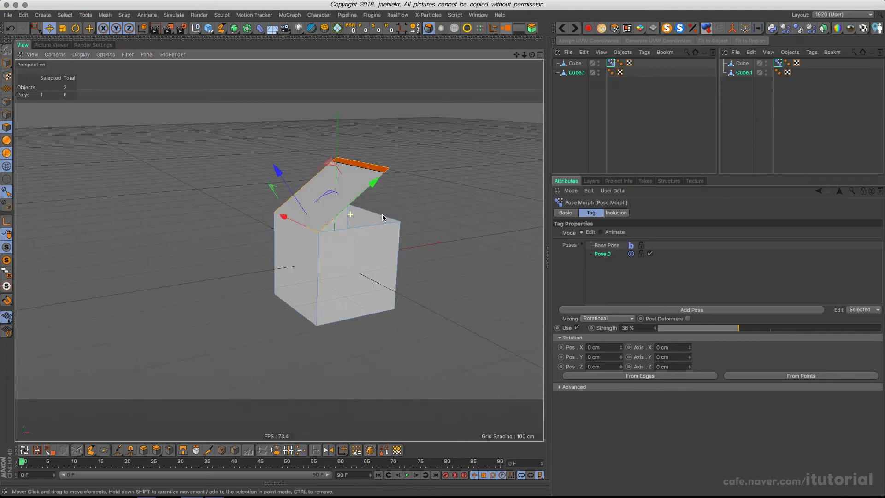
Step: Test the rotation settings with Axis X at 1 cm and reset it to 0 cm
left_click_drag(691, 359, 691, 357)
left_click(691, 359)
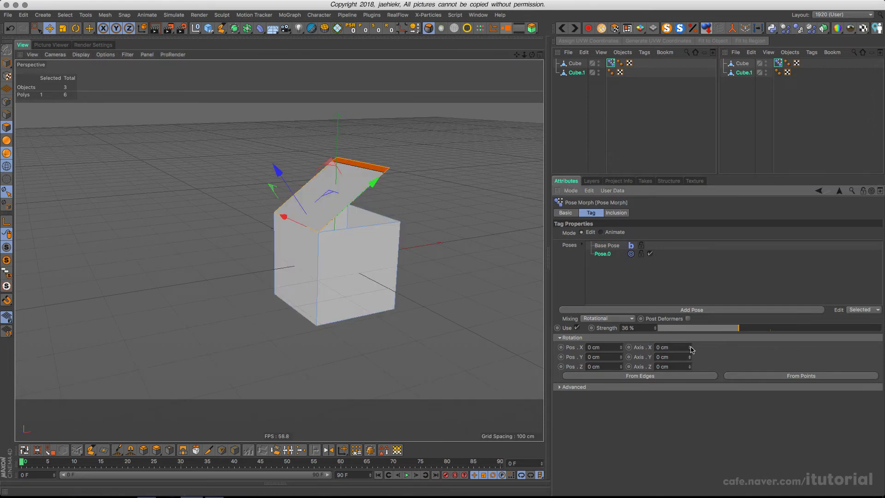
left_click(691, 346)
left_click_drag(361, 202, 355, 222, "alt")
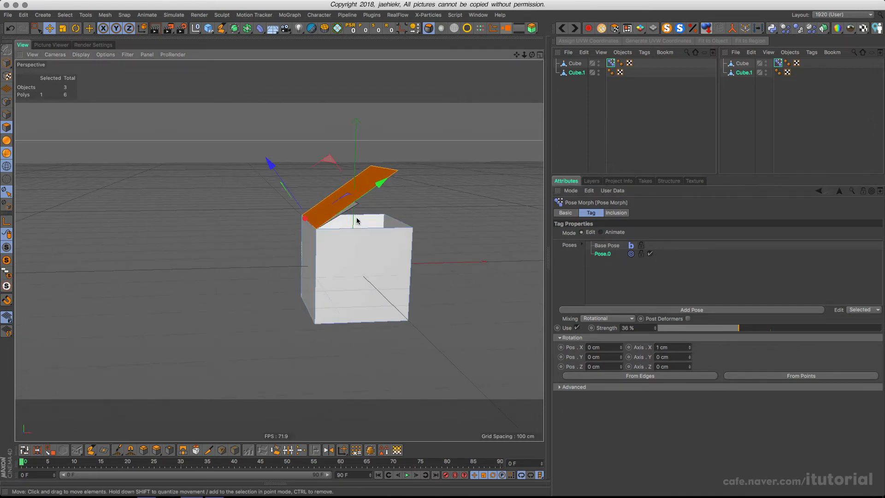
left_click(690, 350)
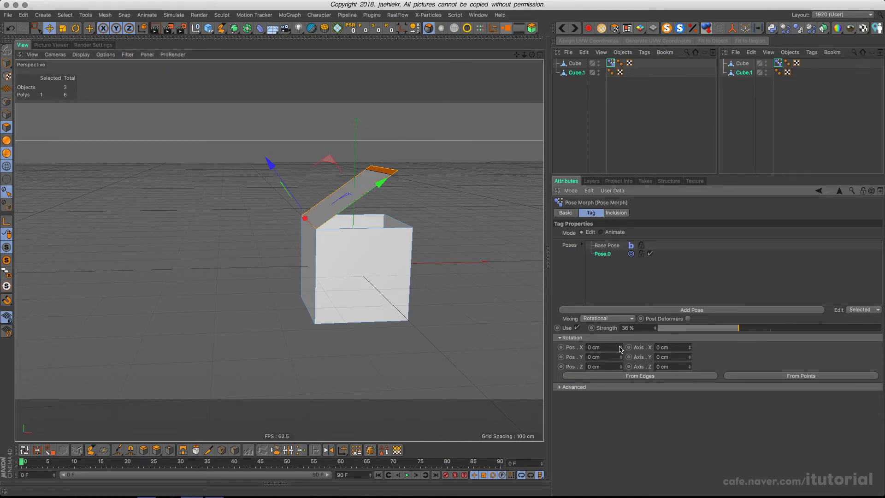
mouse_move(621, 349)
left_mouse_down()
mouse_move(621, 337)
mouse_move(620, 349)
left_mouse_up()
Step: Compare the morphing lid with the red copy's lid from several angles, raising the Pose.0 strength to 46 %
mouse_move(385, 221)
left_mouse_down("alt")
mouse_move(404, 225)
mouse_move(395, 233)
left_mouse_up("alt")
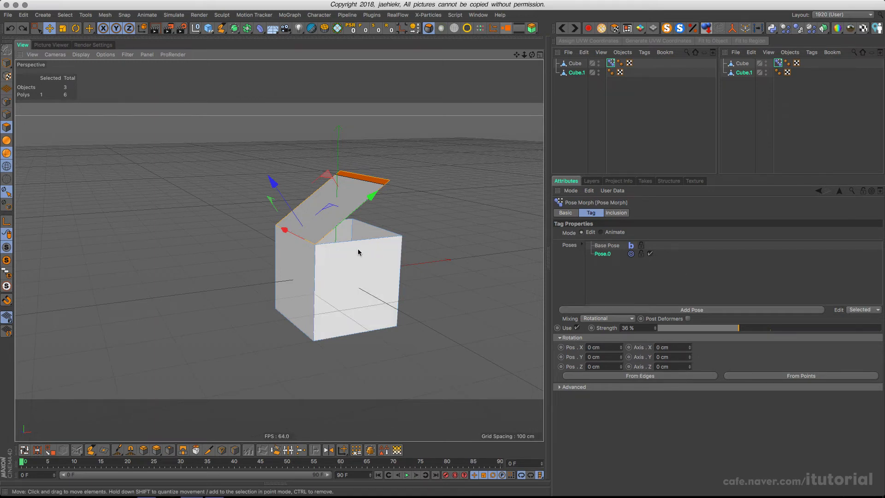
mouse_move(358, 253)
left_mouse_down("alt")
mouse_move(370, 243)
mouse_move(354, 246)
left_mouse_up("alt")
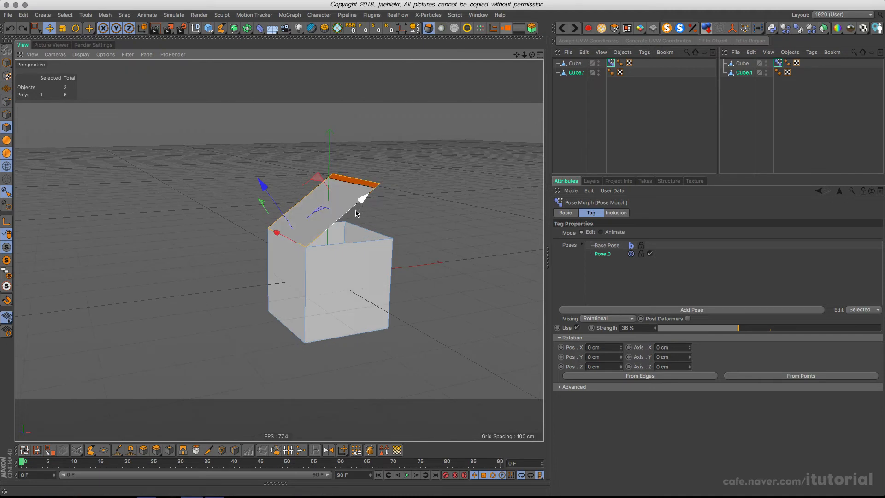
left_click_drag(282, 237, 280, 239, "alt")
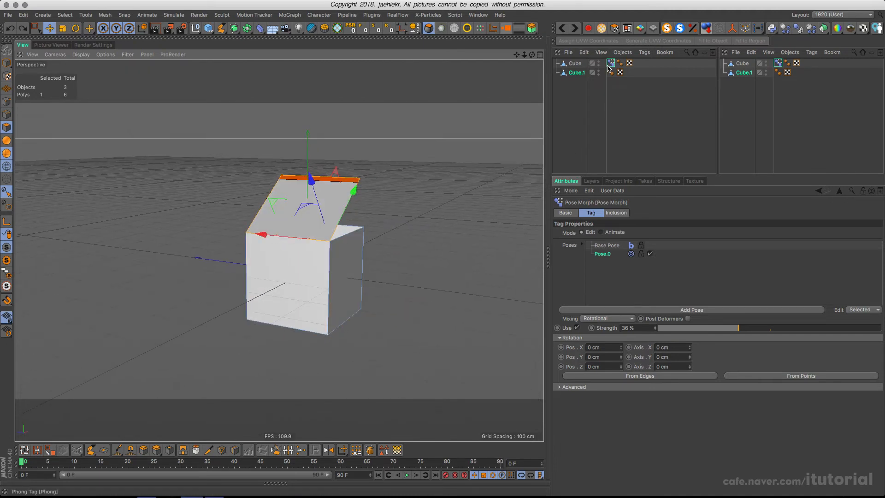
left_click_drag(319, 248, 354, 251, "alt")
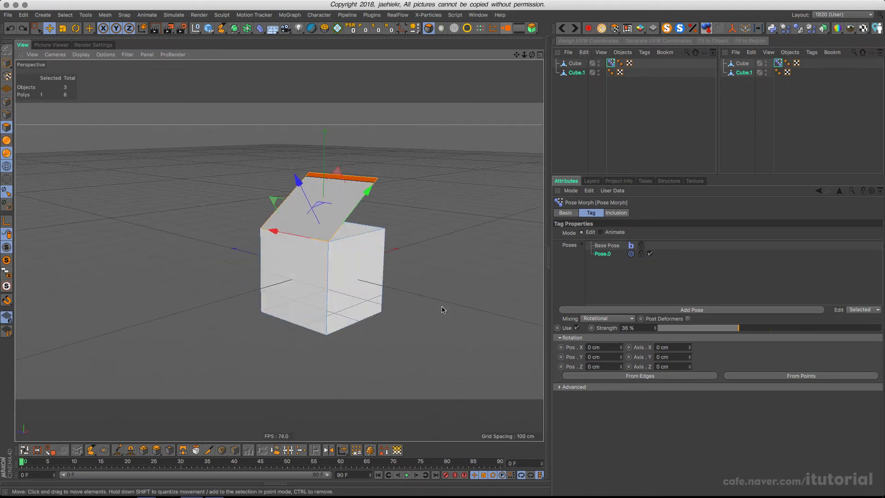
left_click_drag(740, 328, 761, 329)
Step: Select the original cube with the Rotate tool active and check its hinge, scrubbing Pose.0's strength from 0 % up to 19 %
left_click(575, 63)
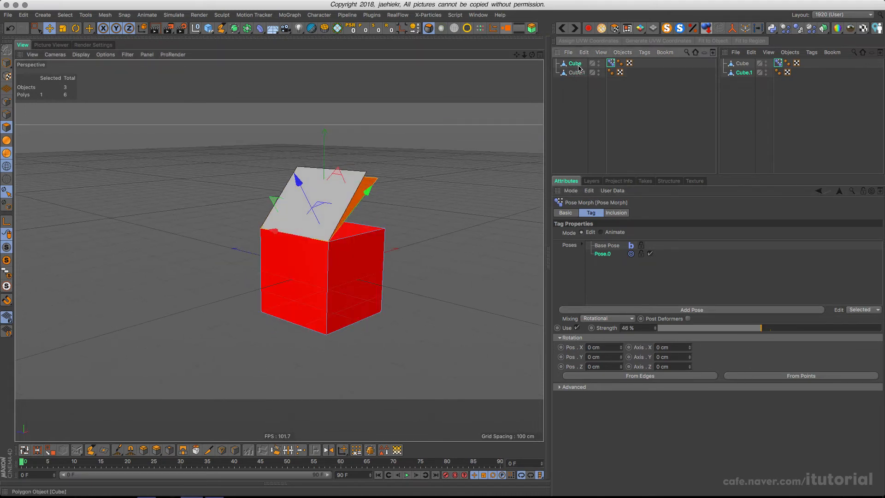
left_click_drag(295, 203, 268, 168, "alt")
key("r")
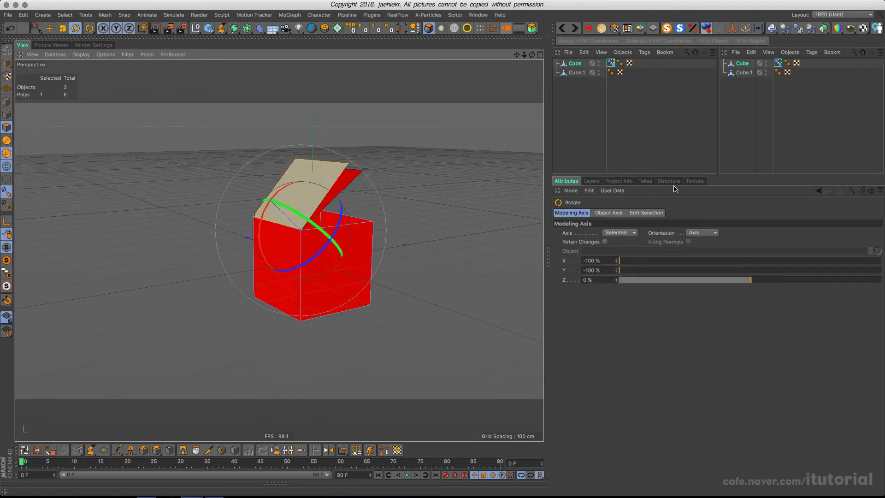
left_click(611, 63)
left_click_drag(752, 329, 658, 328)
mouse_move(352, 232)
left_mouse_down("alt")
mouse_move(352, 224)
mouse_move(357, 236)
left_mouse_up("alt")
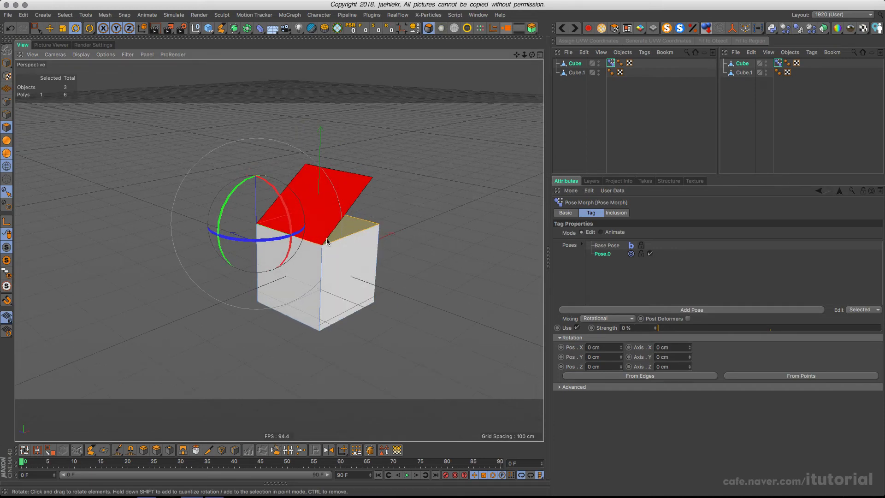
left_click_drag(661, 331, 700, 328)
left_click_drag(451, 264, 352, 251, "alt")
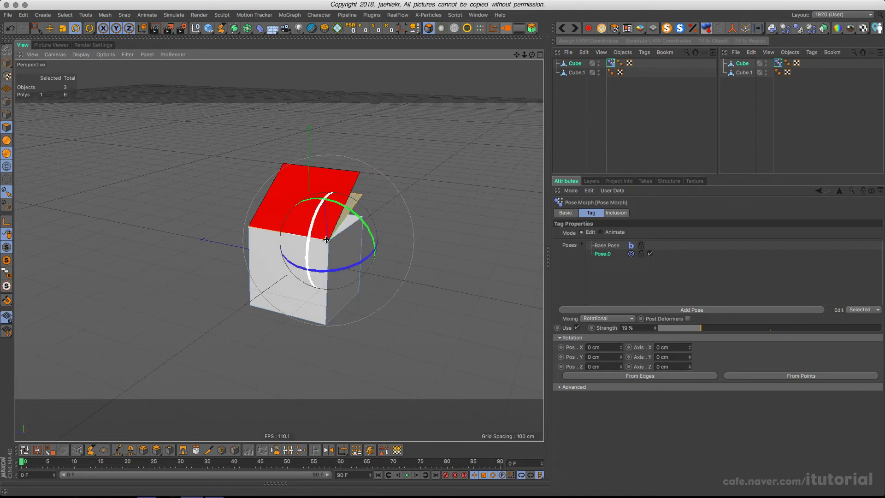
Step: Hide the red reference copy Cube.1 in both the editor and the renderer
left_click(582, 73)
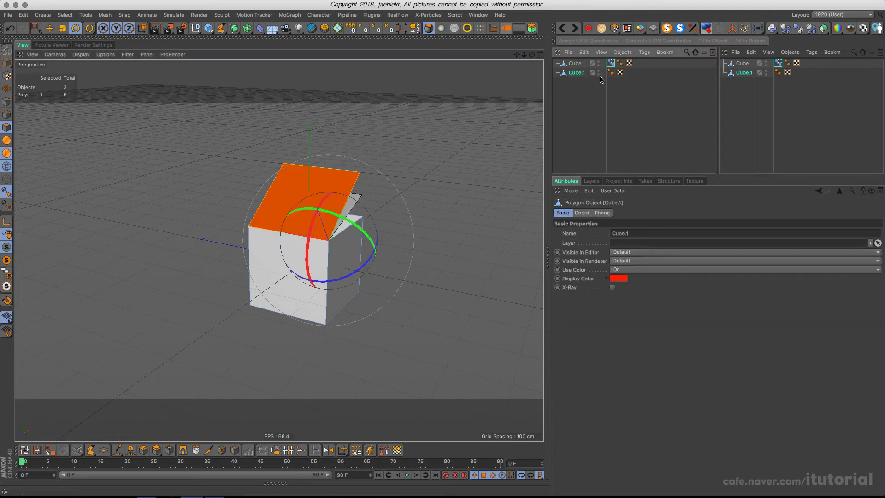
left_click(599, 74)
left_click(599, 71)
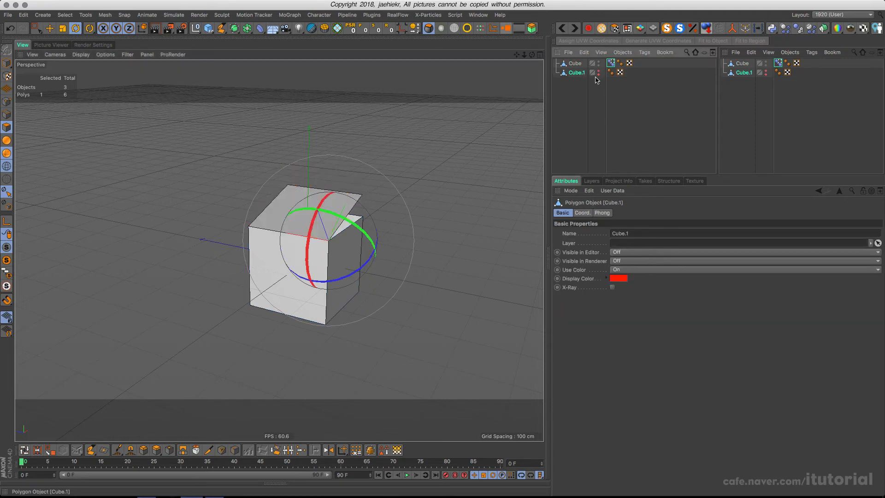
Step: Reset the original cube's Pose.0 strength to 0 % so its lid lies closed
left_click(574, 64)
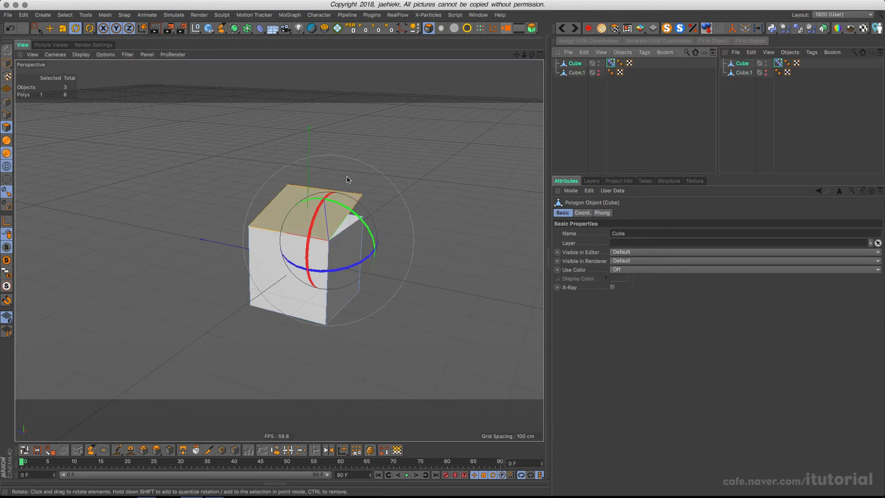
left_click(610, 63)
left_click_drag(699, 328, 657, 328)
left_click_drag(273, 184, 260, 188, "alt")
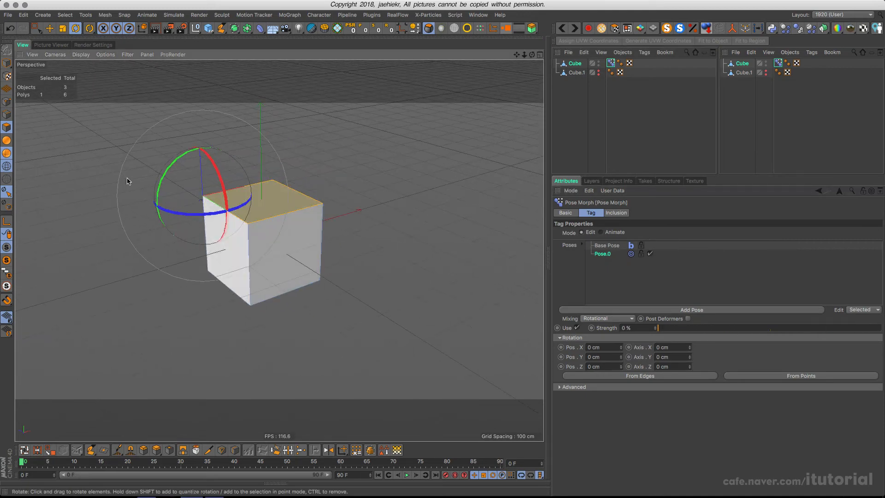
Step: Select the lid's hinge edge on the original cube in edge mode with Live Selection
left_click(7, 114)
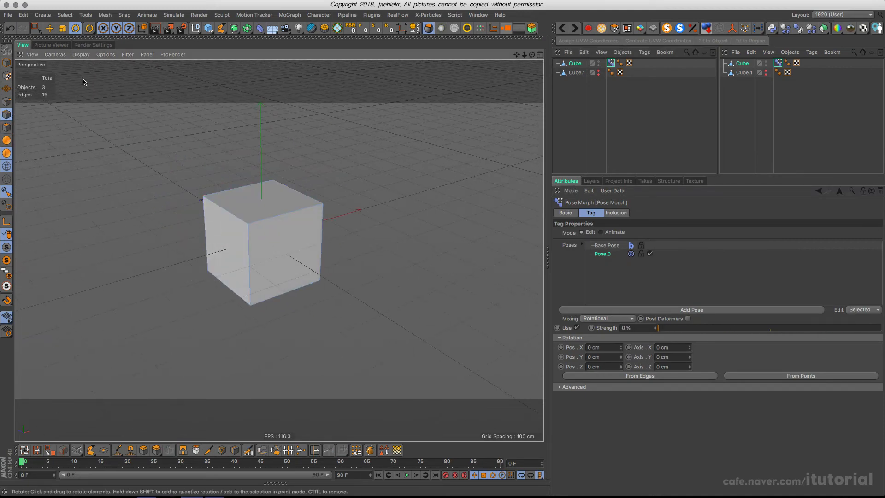
left_click_drag(36, 28, 57, 40)
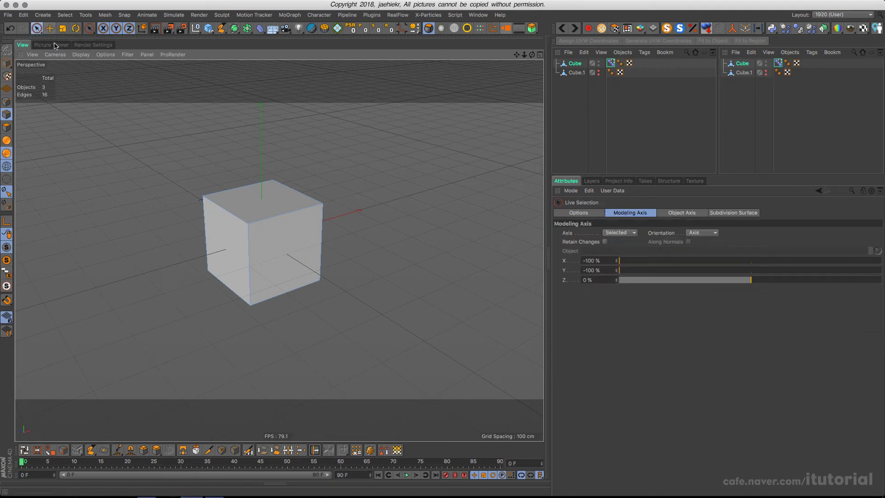
left_click(228, 211)
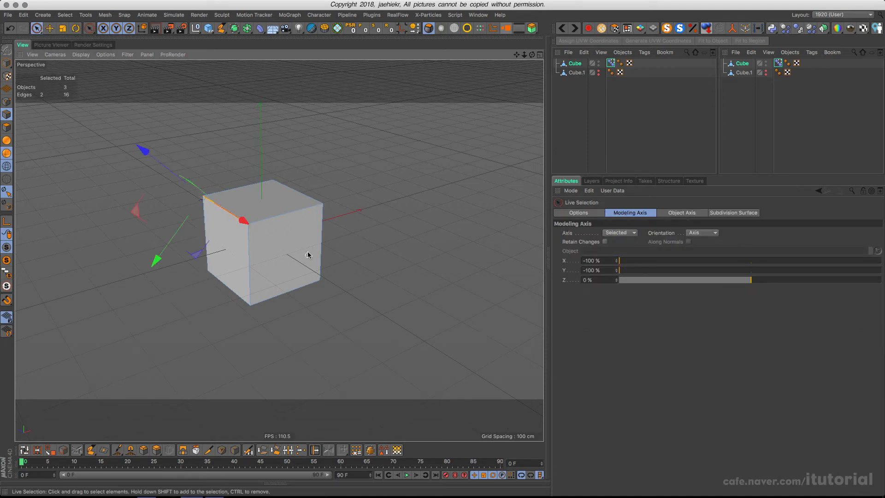
Step: Centre the modeling axis on the selected hinge edge by setting its X and Y to 0 %
left_click_drag(309, 253, 330, 264, "alt")
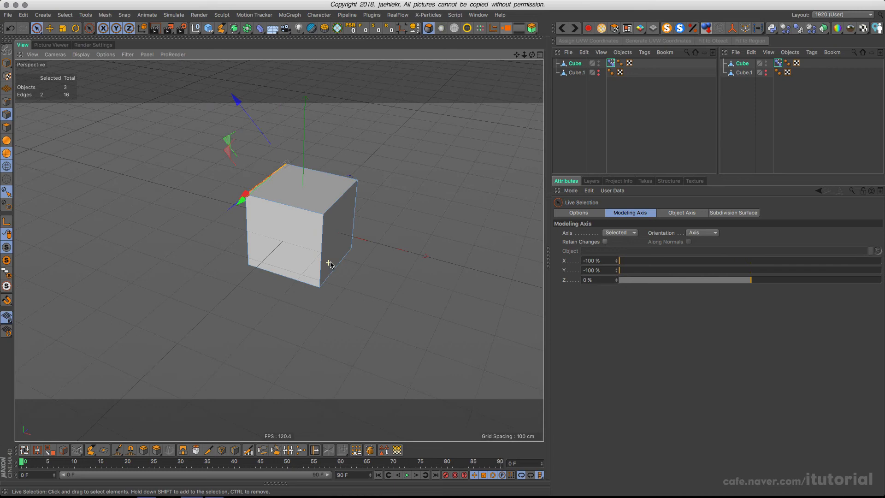
double_click(599, 261)
type("0")
double_click(599, 270)
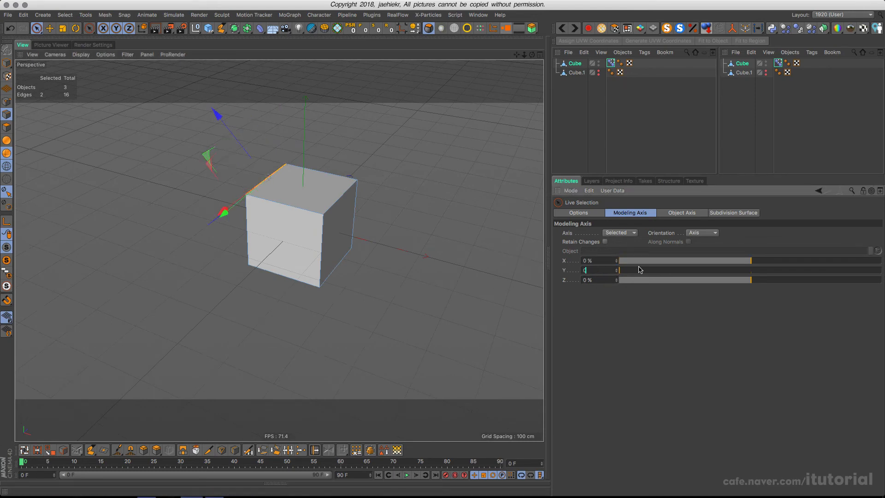
type("0")
key("Return")
left_click_drag(305, 206, 302, 202, "alt")
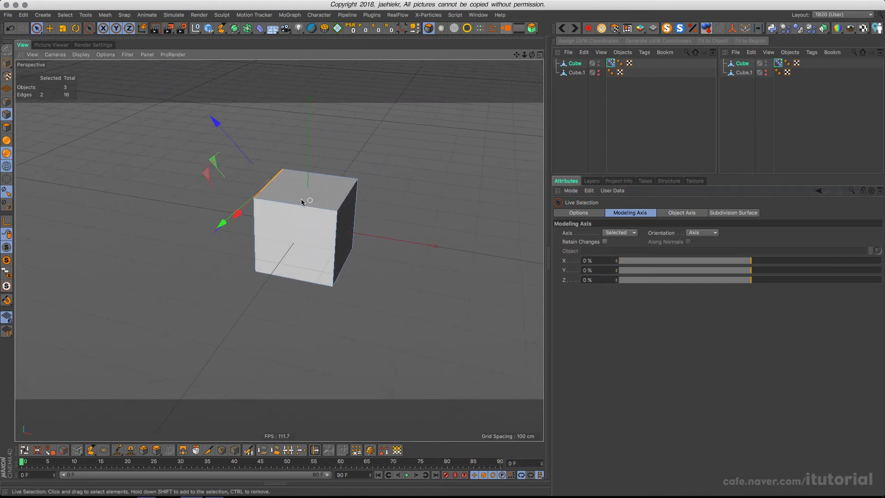
Step: Define Pose.0's rotation position and axis from the selected hinge edge and test the lid's swing, ending at 0 % strength
left_click(610, 63)
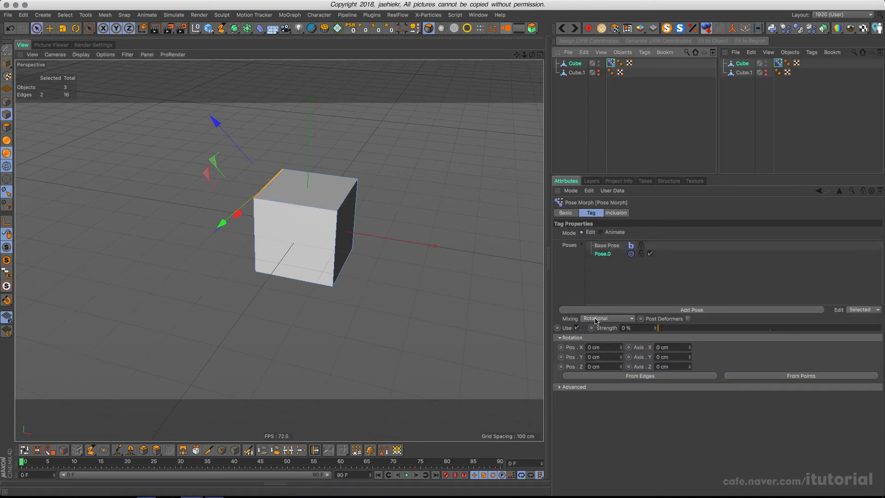
left_click(640, 376)
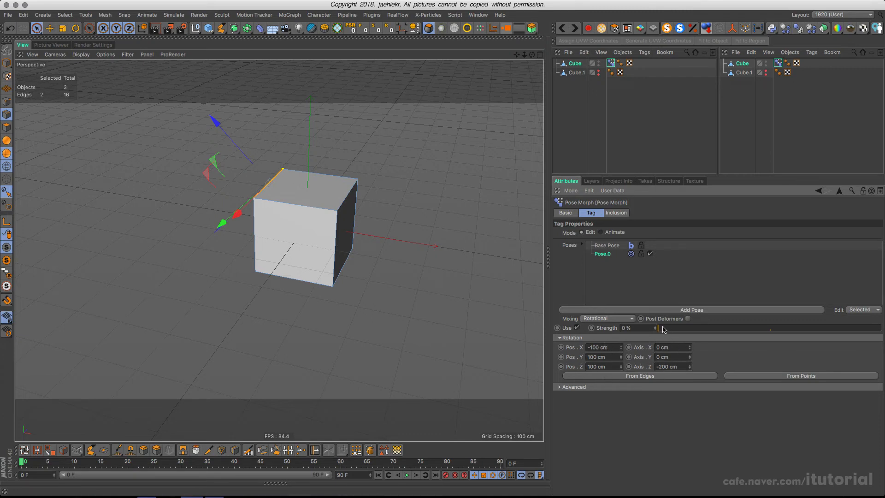
left_click_drag(663, 328, 602, 335)
left_click_drag(673, 329, 633, 328)
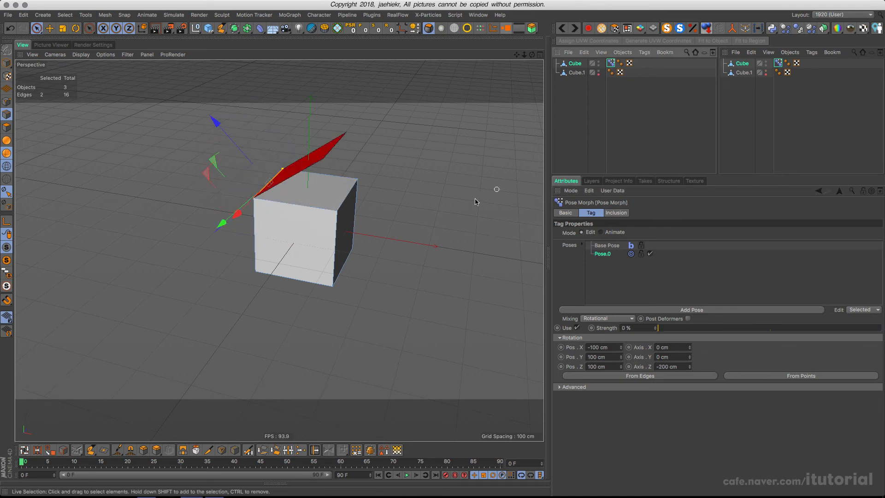
mouse_move(476, 201)
left_mouse_down("alt")
mouse_move(358, 214)
mouse_move(466, 213)
left_mouse_up("alt")
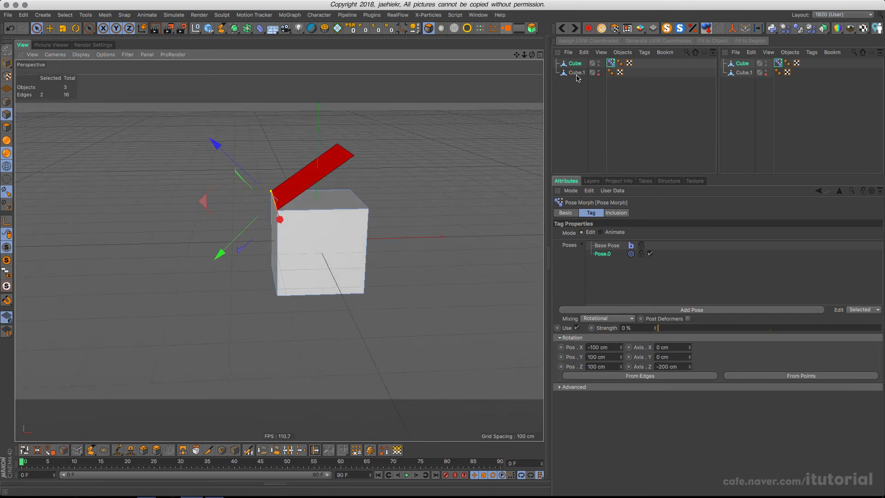
mouse_move(664, 332)
left_mouse_down()
mouse_move(852, 330)
mouse_move(664, 330)
mouse_move(867, 322)
mouse_move(658, 327)
left_mouse_up()
Step: Review the available mixing modes and the rotation's position values against the hinge edge, and scrub Pose.0's strength back to 0 %
left_click(630, 319)
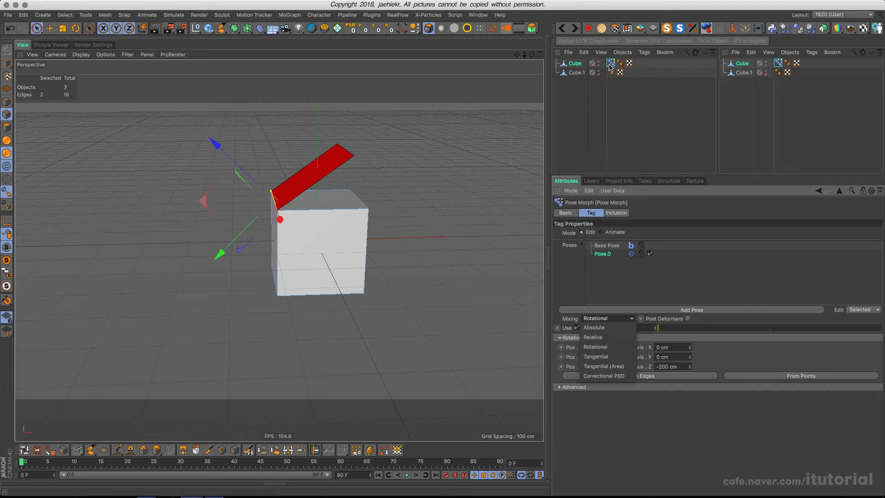
left_click(575, 277)
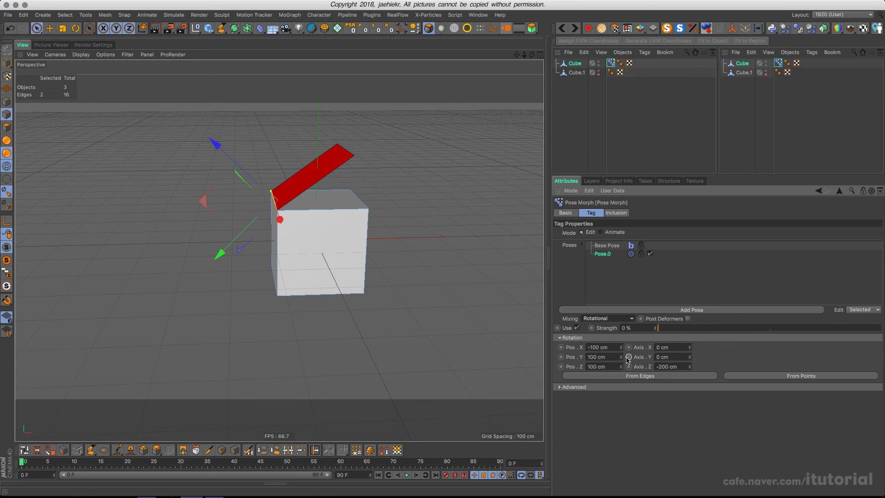
left_click_drag(338, 217, 351, 215, "alt")
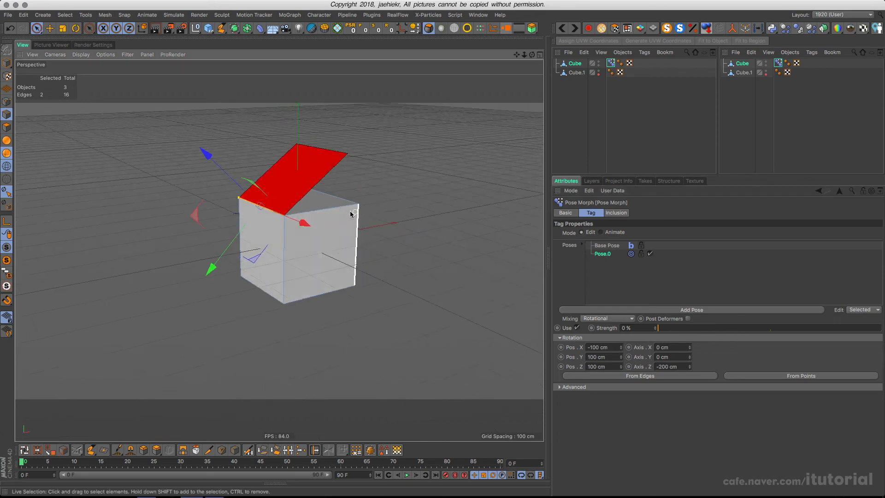
middle_click_drag(350, 214, 353, 205, "alt")
double_click(604, 347)
key("Tab")
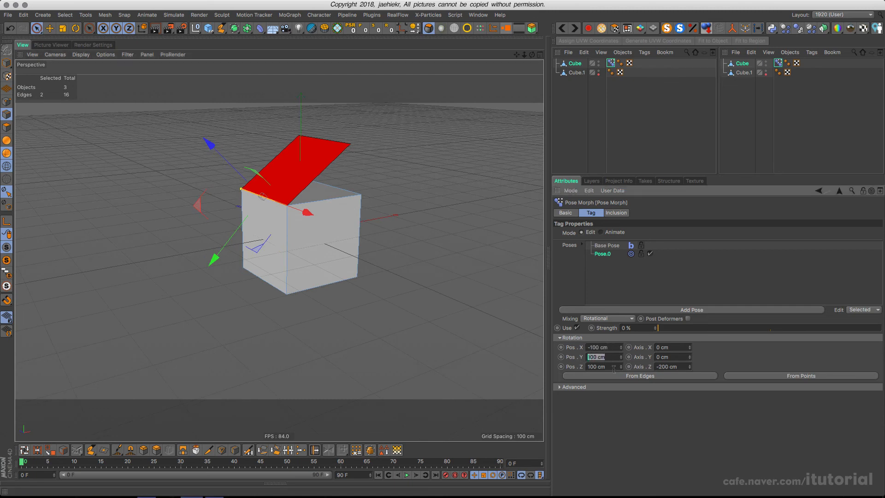
key("Tab")
left_click_drag(382, 234, 332, 244, "alt")
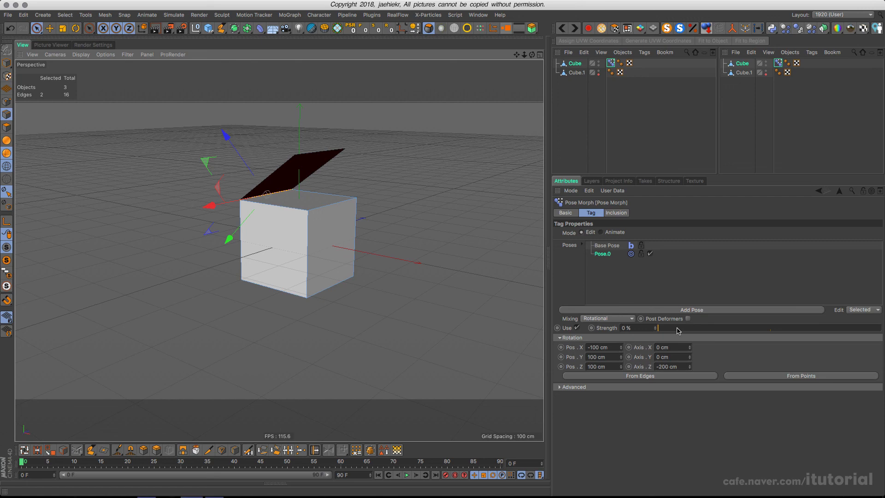
mouse_move(667, 330)
left_mouse_down()
mouse_move(862, 329)
mouse_move(657, 329)
left_mouse_up()
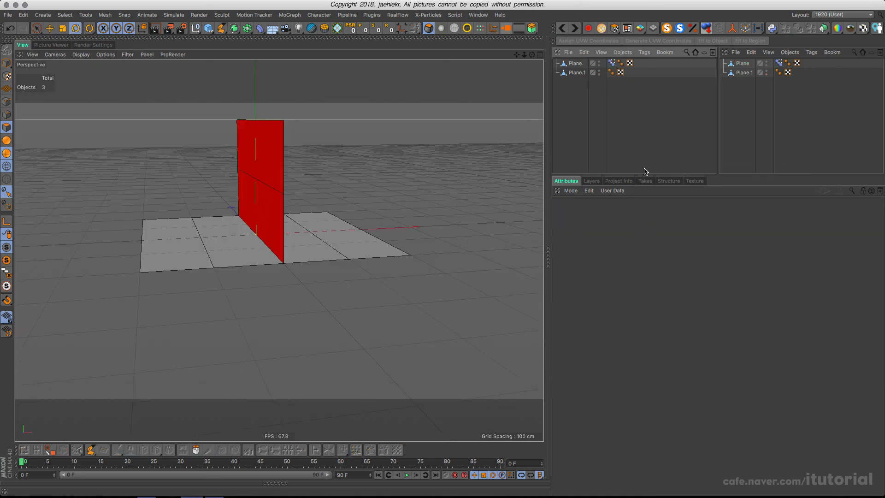
Step: In the scene with the folding planes, set the Pose.0 strength of Plane's Pose Morph tag to 50 %
left_click(611, 62)
left_click_drag(662, 331, 771, 330)
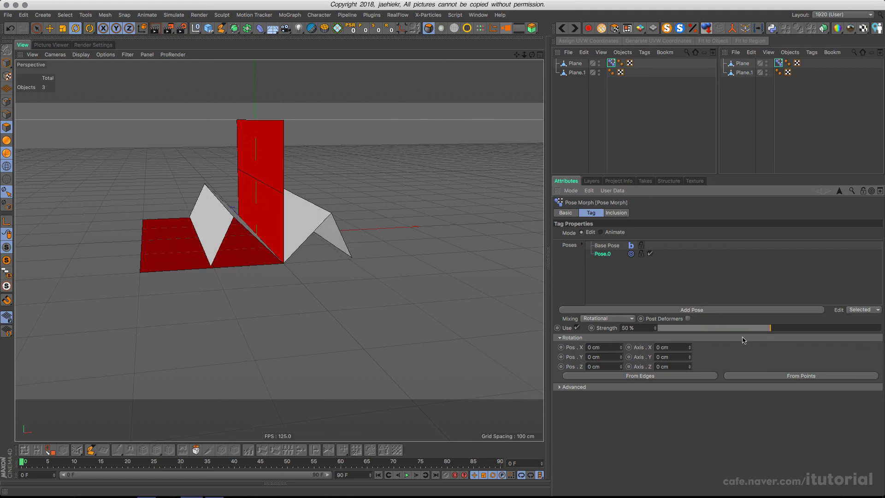